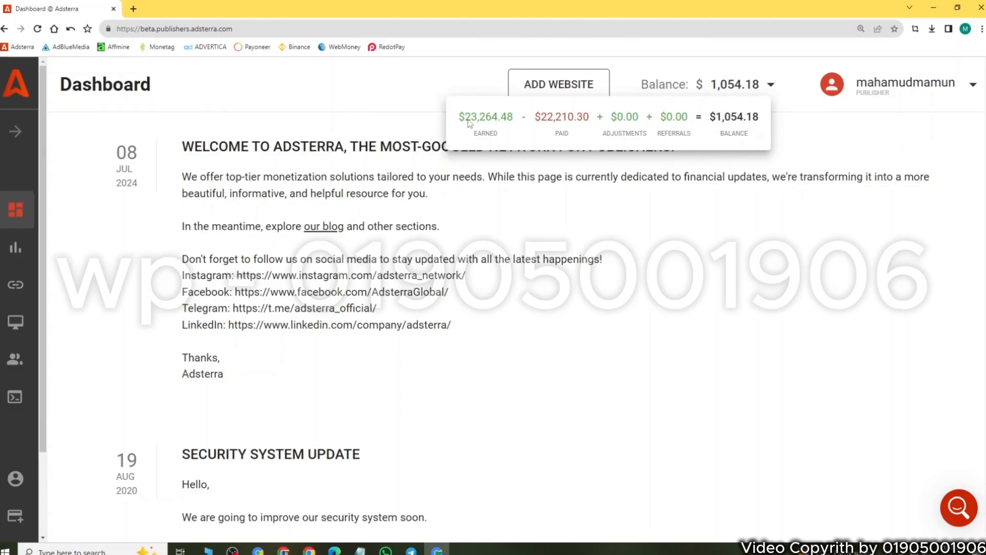
Step: Highlight the earned amount in the dashboard's balance breakdown and open the account's statistics page
left_click_drag(460, 120, 521, 122)
left_click(521, 122)
left_click(14, 246)
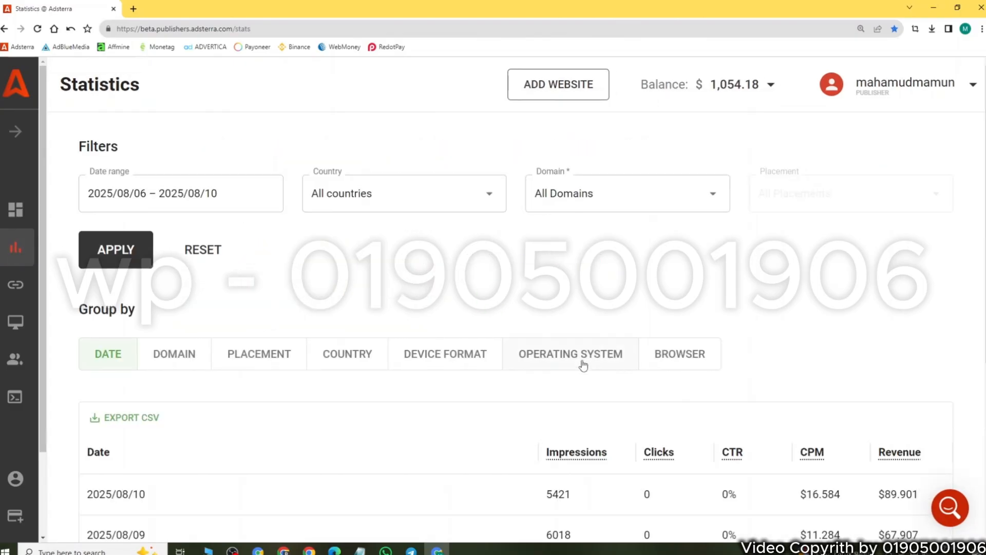
Step: Examine the daily impressions, CPM and revenue with their totals for 2025/08/06 – 2025/08/10, and reload the statistics page
scroll(584, 363, "down", 3)
left_click_drag(544, 338, 843, 378)
scroll(828, 185, "down", 2)
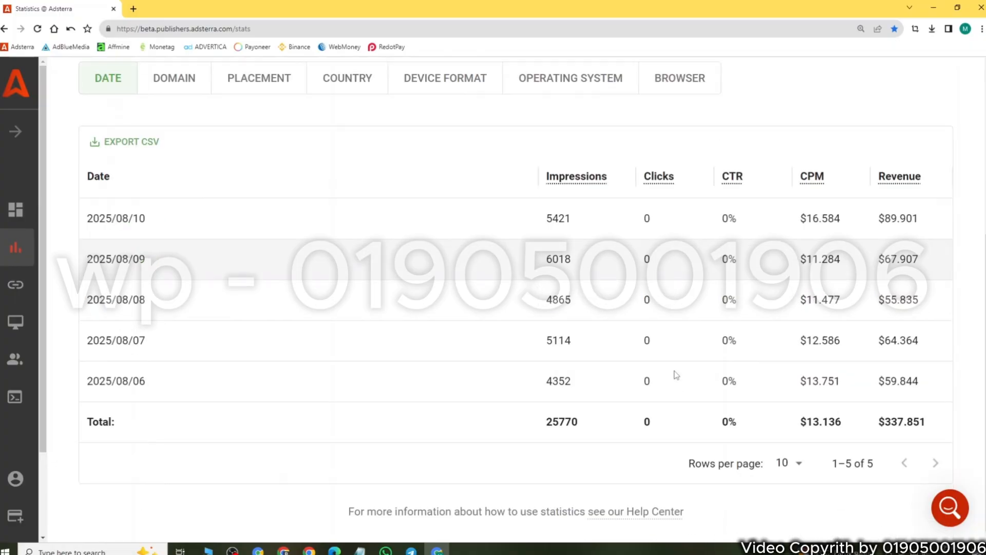
left_click_drag(309, 215, 572, 475)
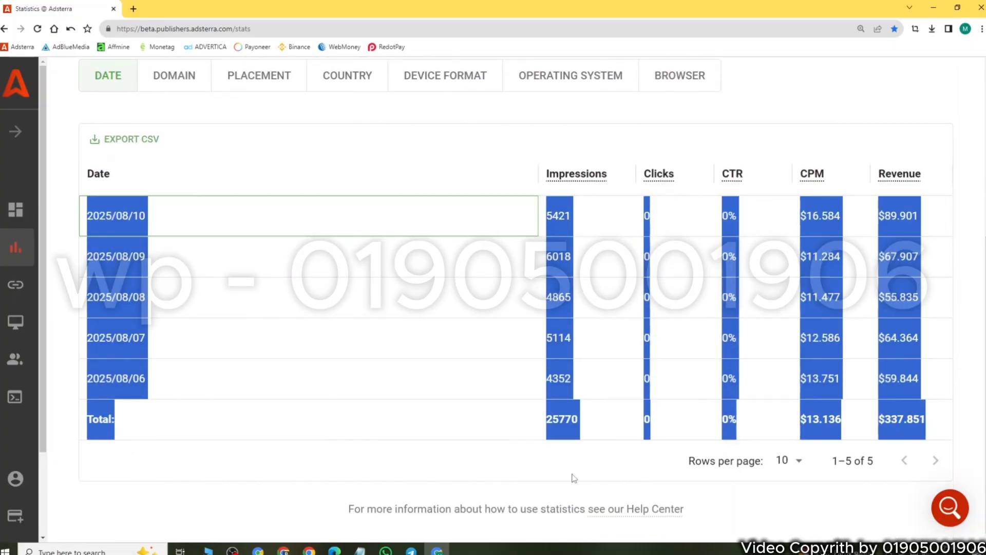
left_click(540, 468)
left_click_drag(535, 427, 591, 422)
left_click(561, 454)
left_click_drag(791, 422, 935, 422)
left_click(583, 457)
left_click_drag(553, 215, 637, 427)
scroll(627, 354, "up", 3)
left_click(407, 309)
scroll(483, 355, "down", 3)
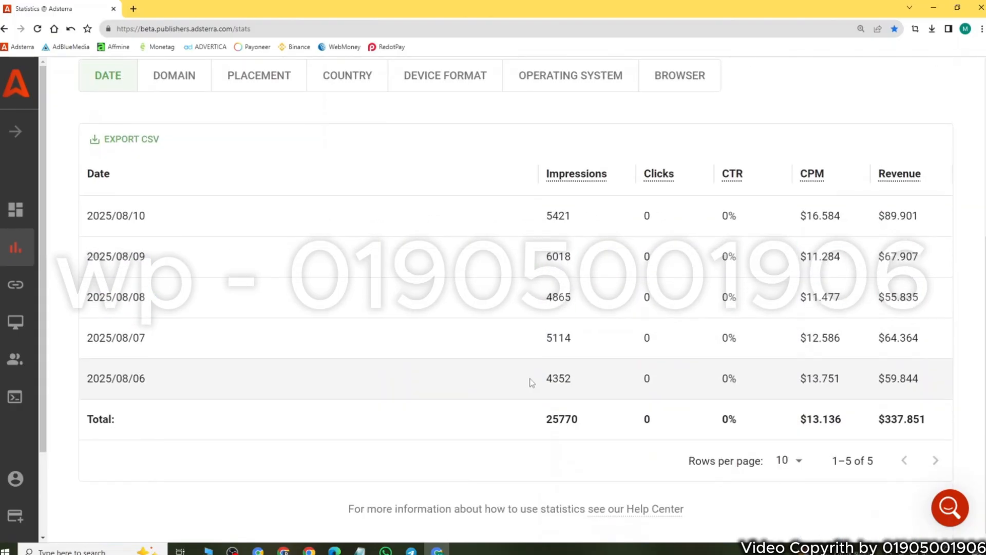
left_click_drag(546, 216, 953, 426)
left_click(955, 425)
scroll(425, 402, "up", 5)
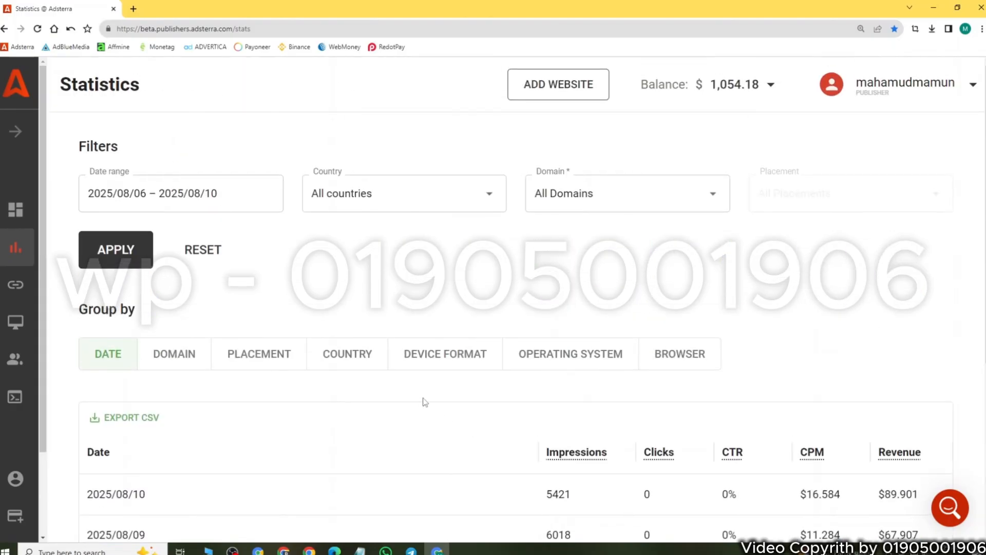
left_click(38, 29)
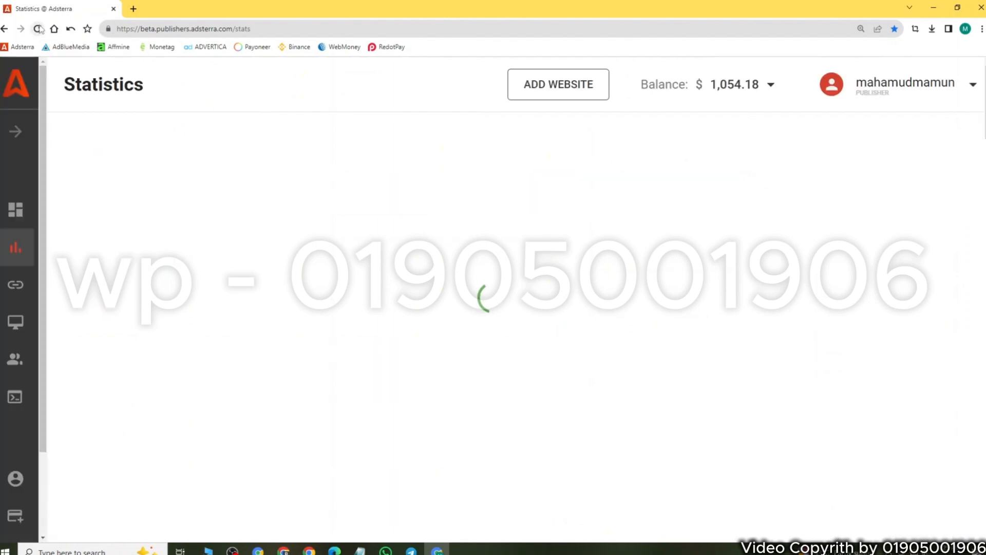
left_click(39, 29)
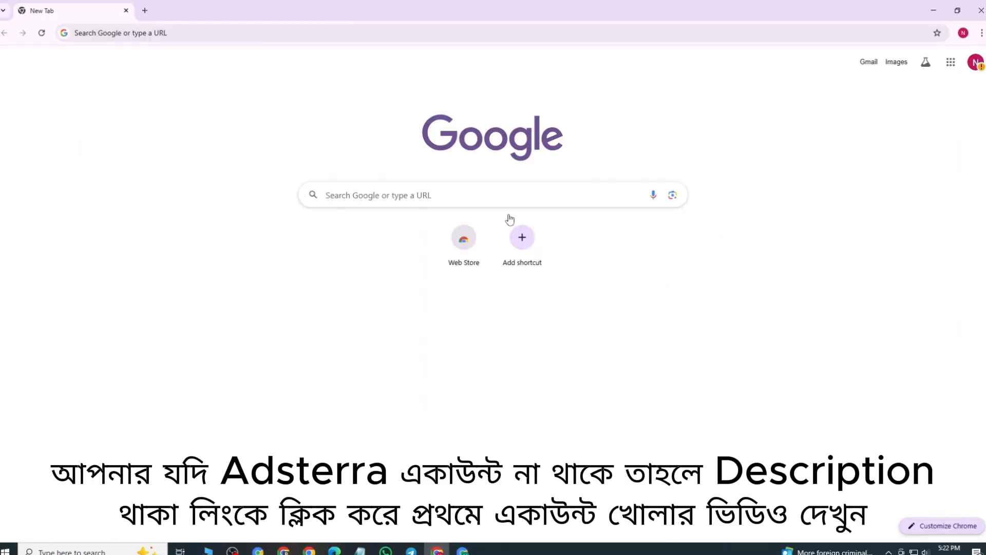
Step: Search for "web store" in the new browser tab and open the Chrome Web Store
left_click(83, 33)
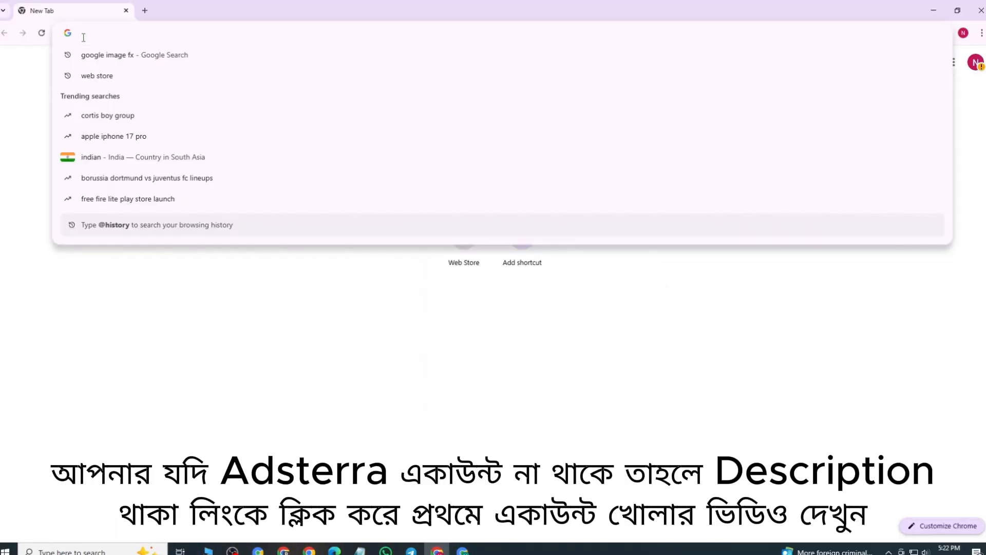
type("web store")
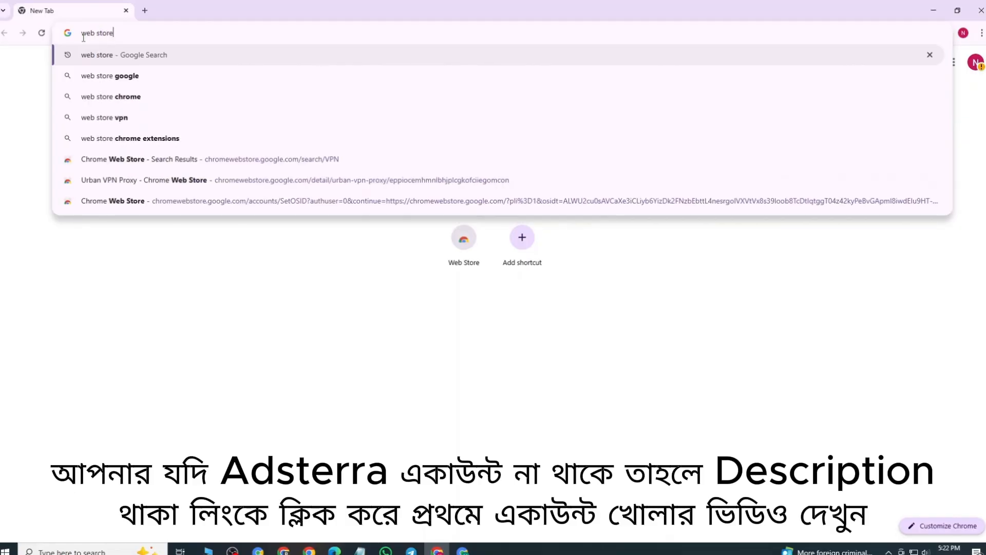
key("Return")
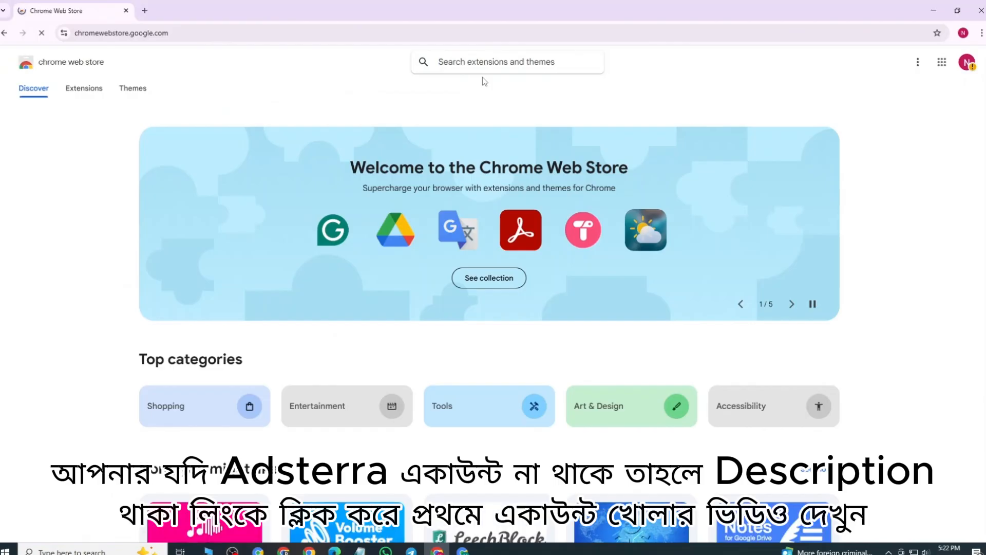
Step: Search the Chrome Web Store for "vpn" and add the Urban VPN Proxy extension to Chrome
type("vpn")
key("Return")
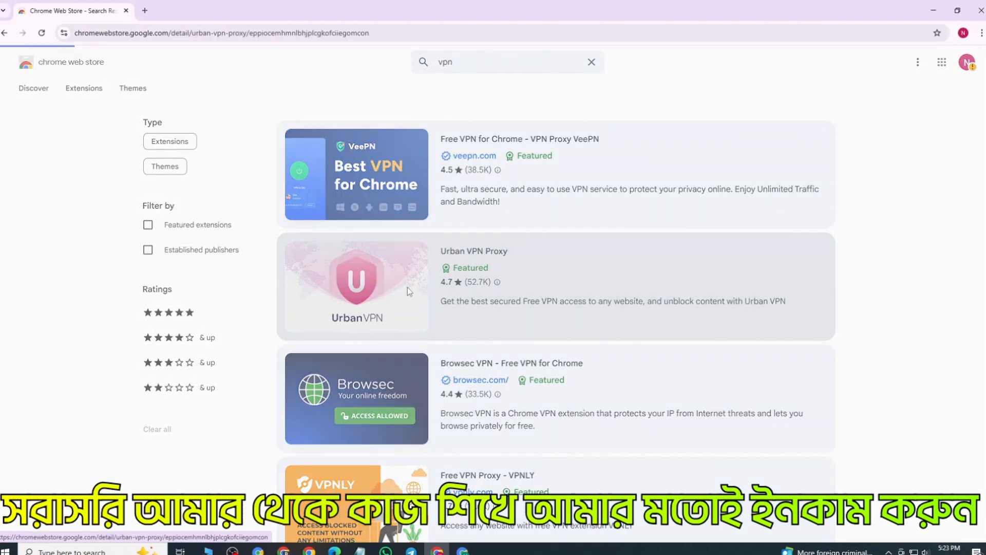
left_click(407, 289)
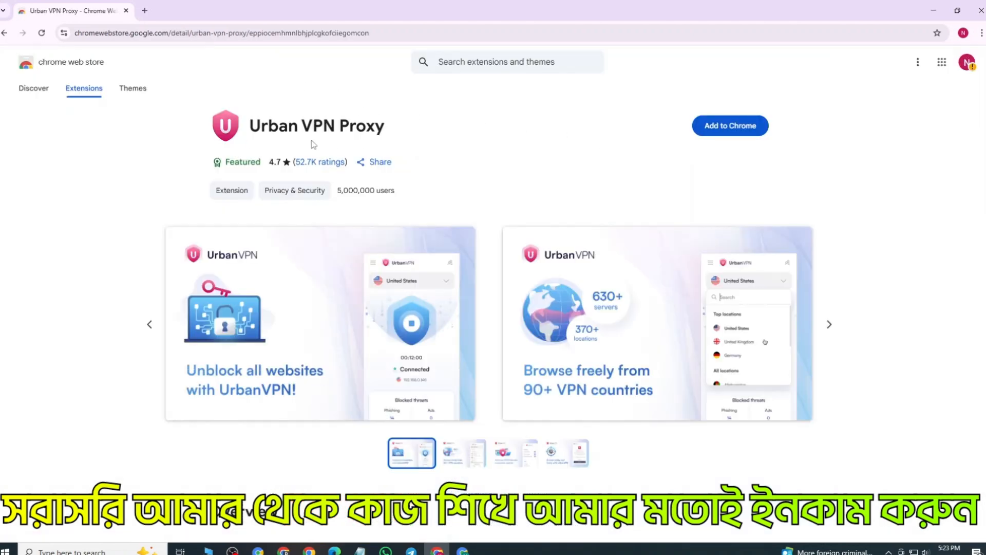
left_click(719, 129)
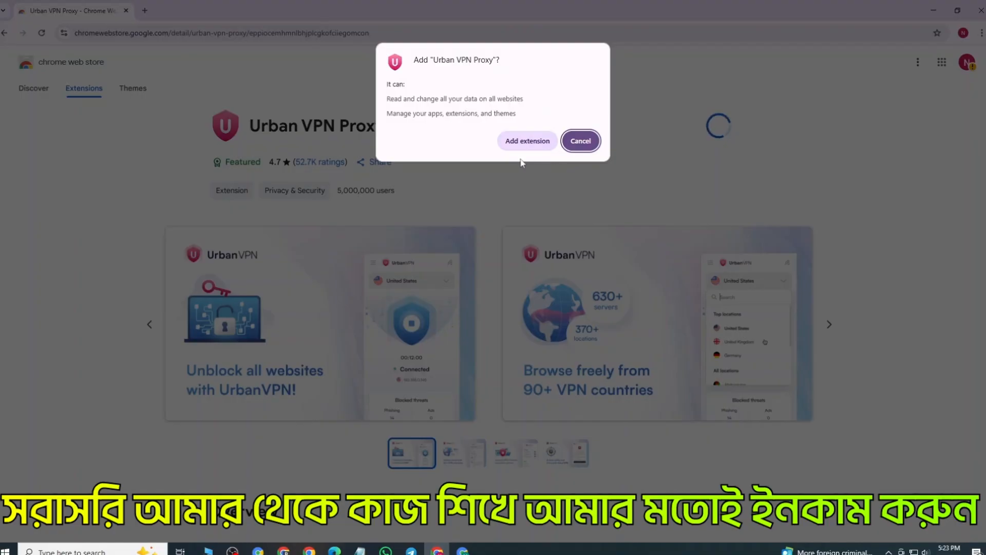
left_click(515, 144)
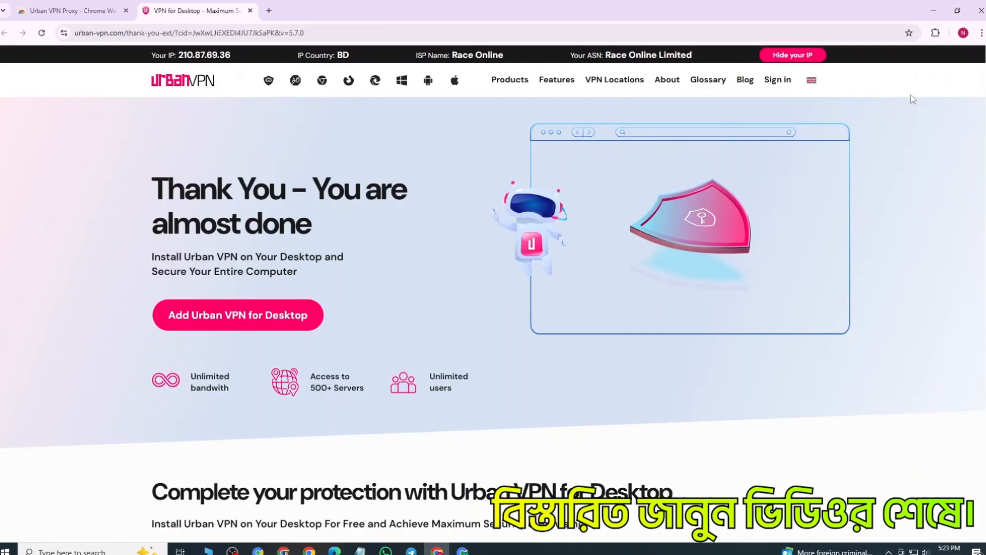
Step: Pin the Urban VPN Proxy extension so that it stays directly accessible in the browser
left_click(935, 34)
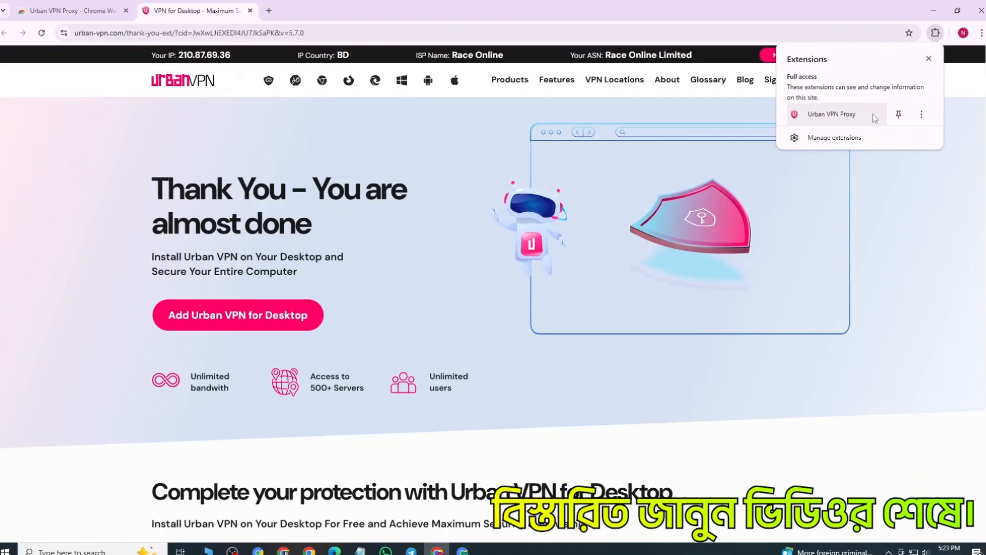
left_click(898, 116)
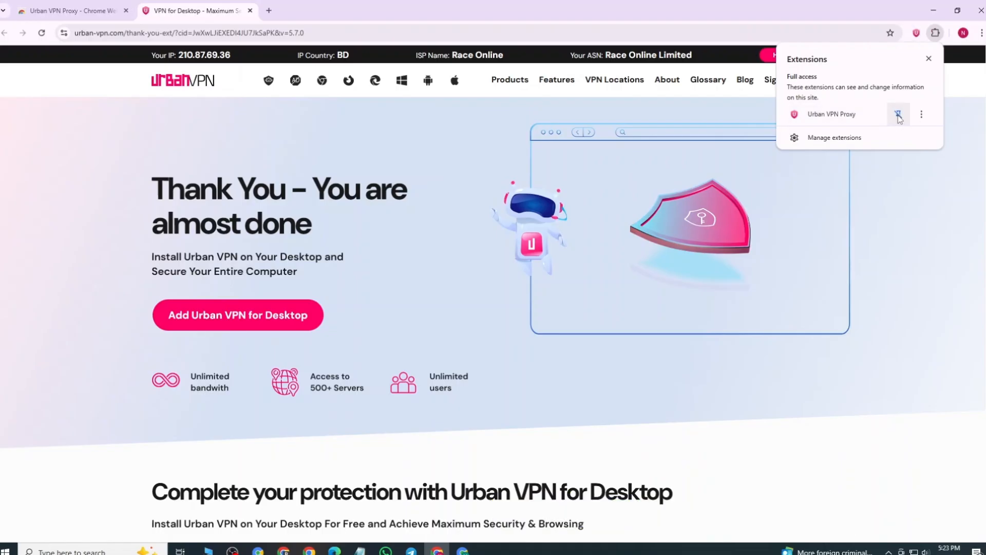
left_click(927, 59)
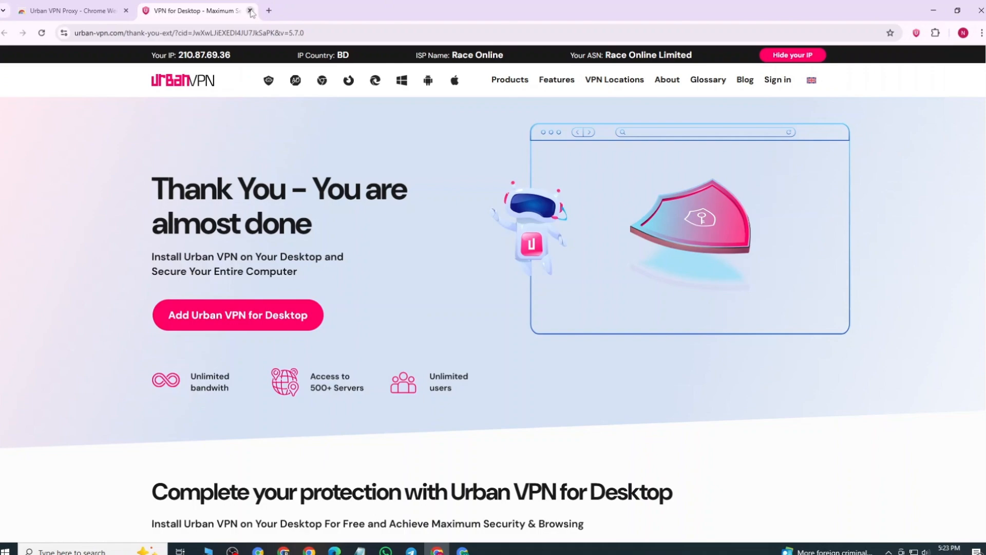
Step: Close the Urban VPN thank-you page and the Chrome Web Store page, leaving only a new blank tab open
left_click(251, 11)
left_click(143, 13)
left_click(126, 11)
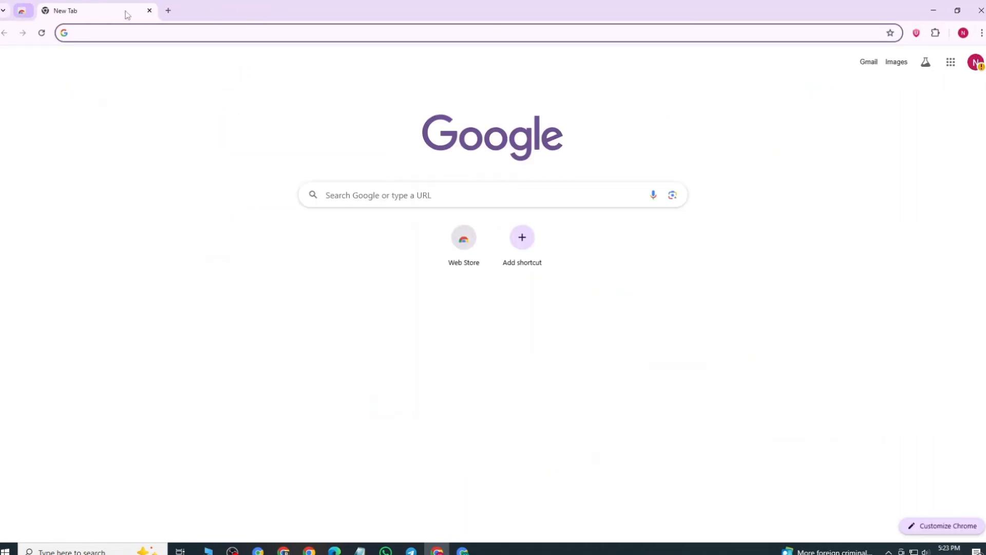
Step: Search Google for "google image fx" using the suggested earlier search
left_click(110, 29)
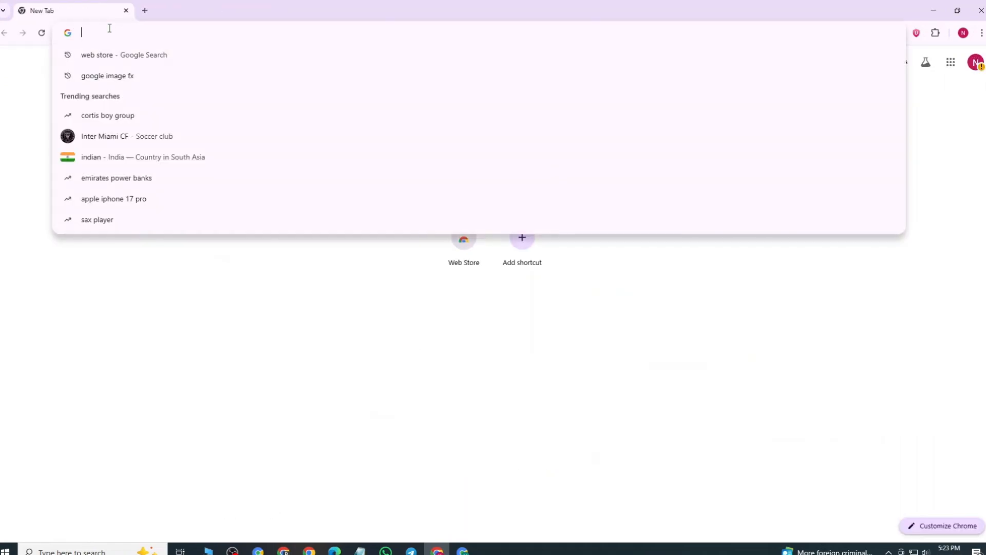
type("go")
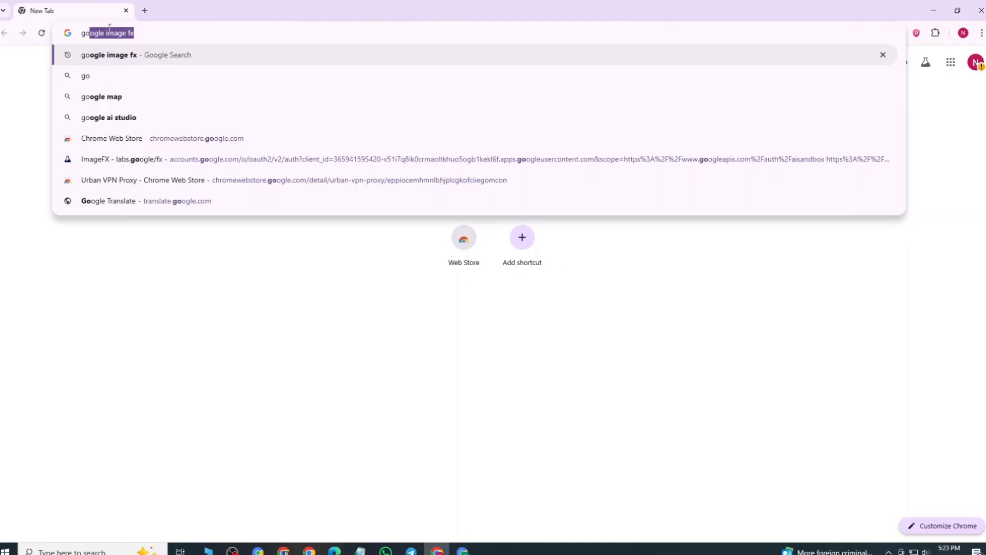
key("Return")
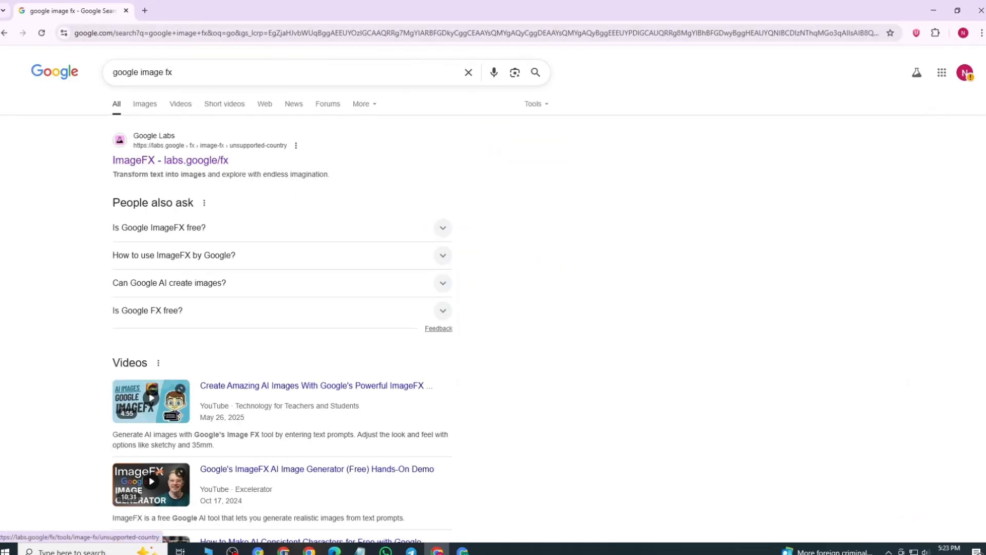
Step: Accept Urban VPN's data collection terms and connect the VPN to the United States (USA) location
left_click(918, 33)
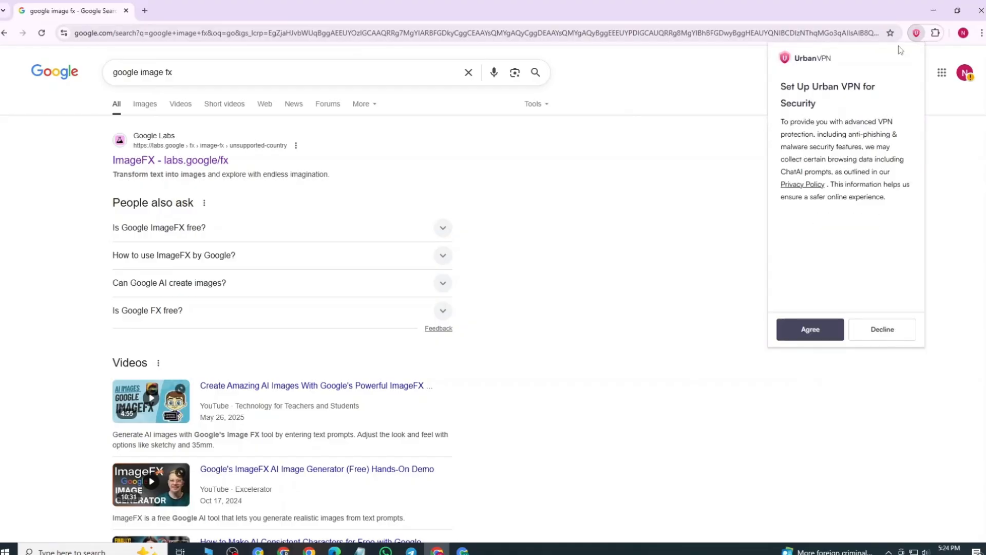
left_click(816, 331)
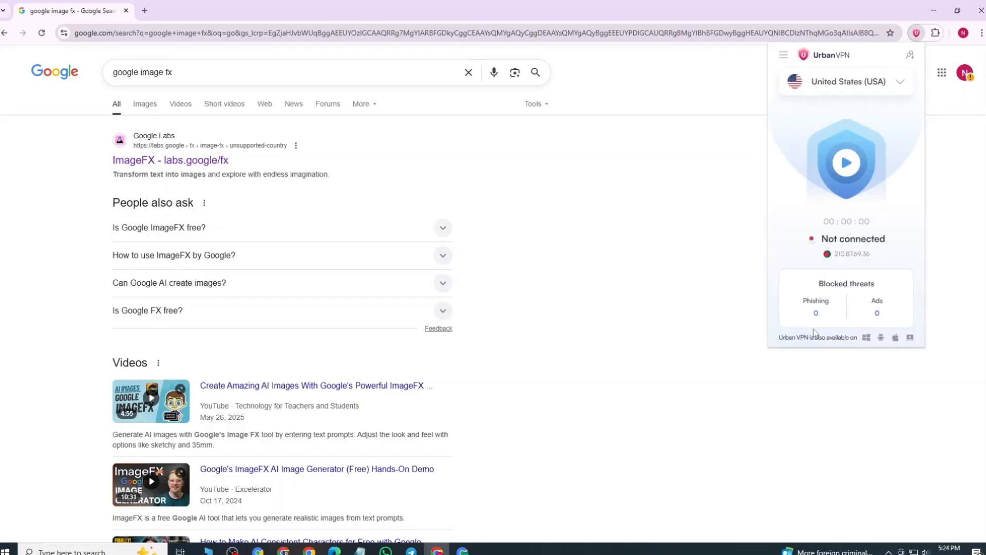
left_click(853, 84)
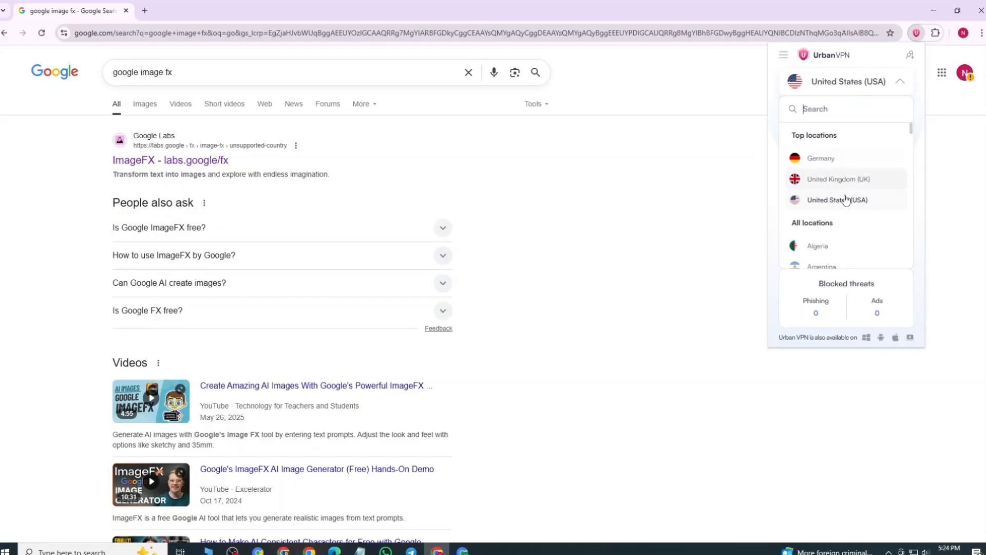
left_click(841, 105)
left_click(870, 84)
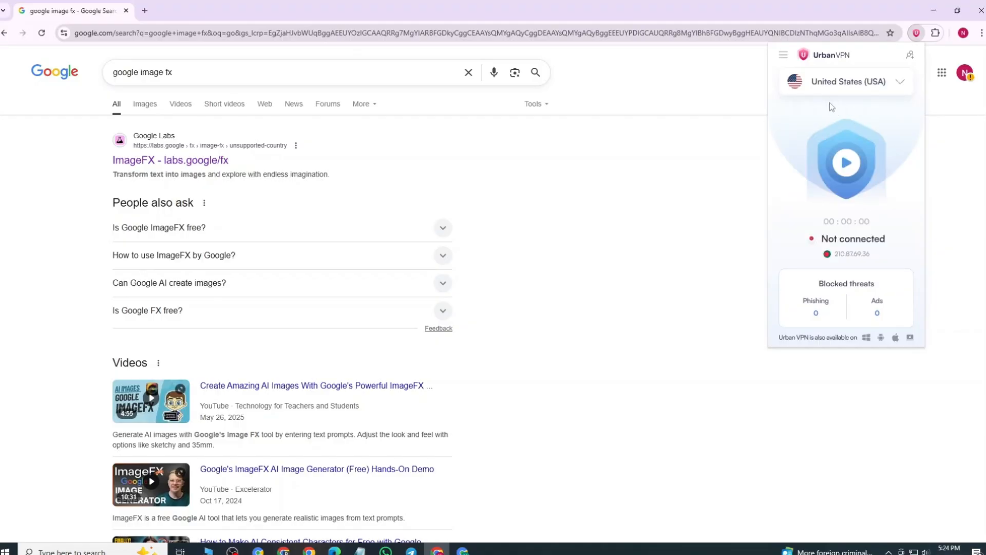
left_click(845, 164)
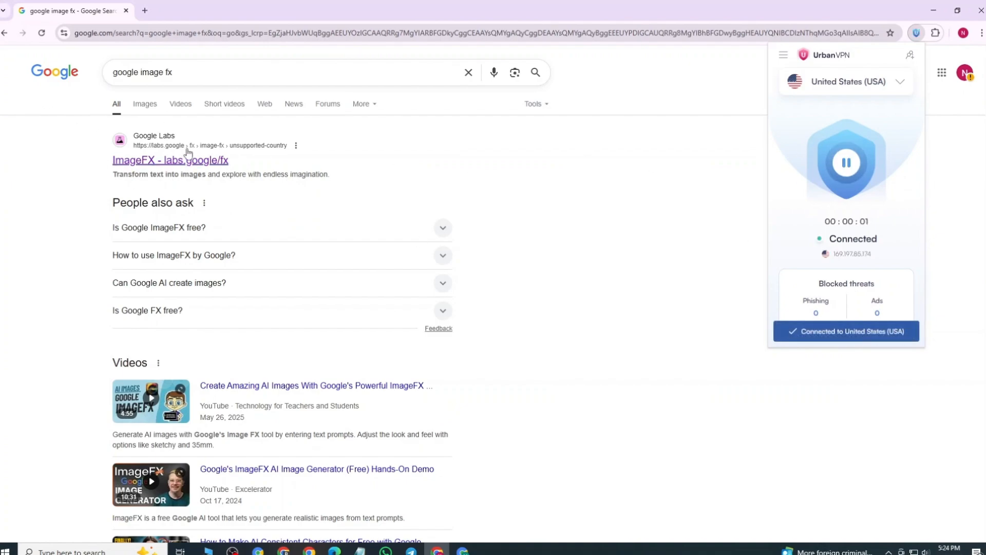
Step: Open Google Labs' ImageFX from the search results and enter the Whisk tool offered there
left_click(170, 164)
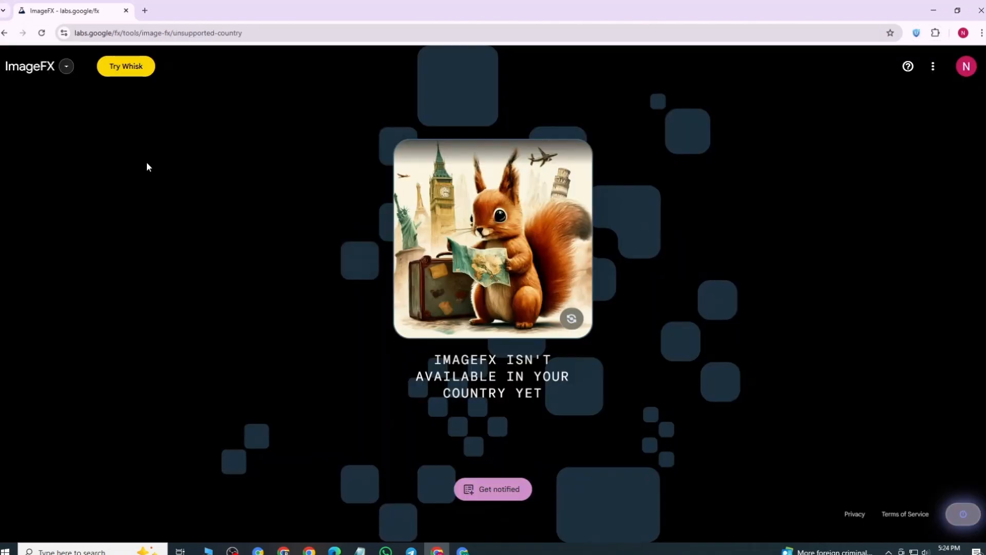
left_click(128, 68)
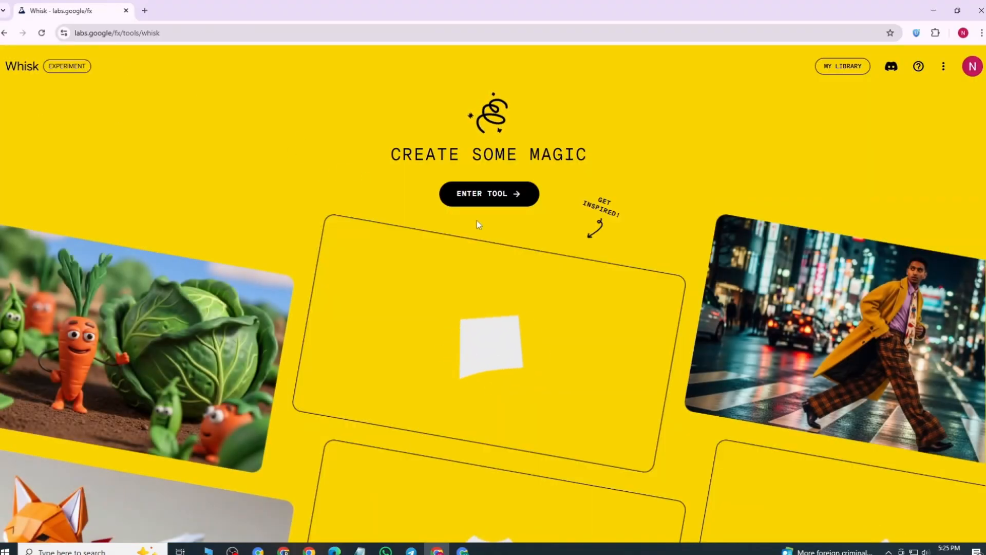
left_click(488, 195)
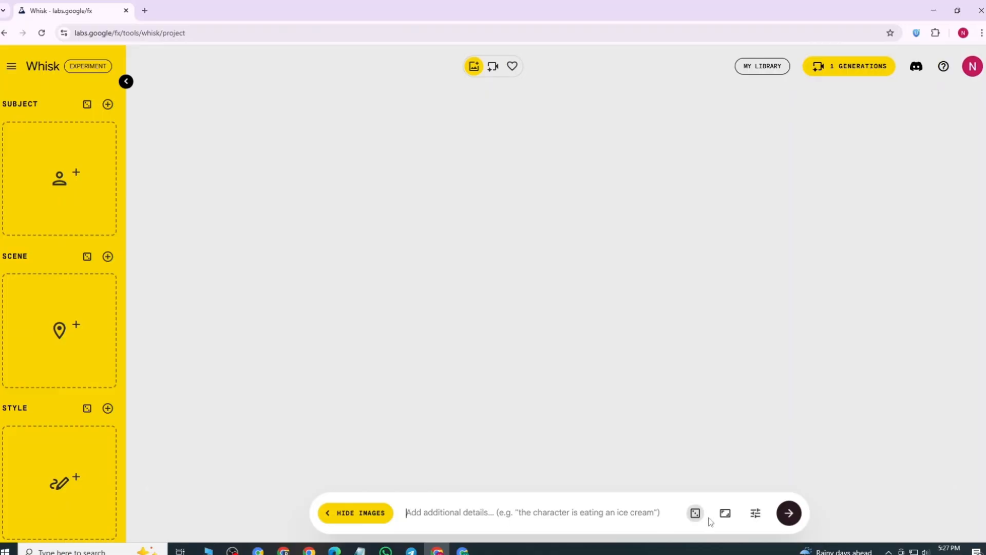
Step: Set the aspect ratio of the generated images to 9:16 portrait
left_click(725, 514)
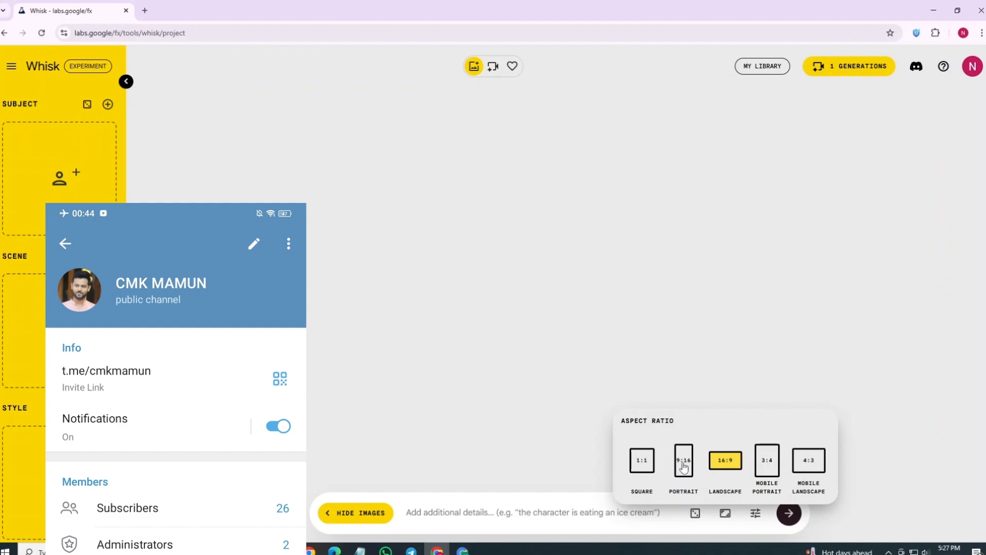
left_click(684, 468)
left_click(422, 511)
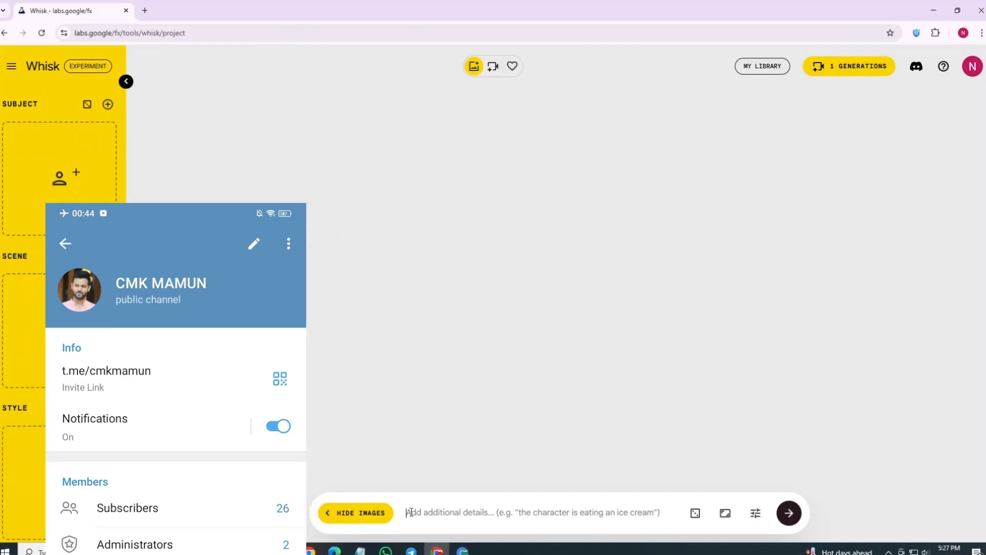
Step: Generate images from "Glowing abstract 3D spheres floating in a dark space, reflections and light trails, metallic textures, high contrast lighting, deep depth of field, 8K seamless wallpaper"
right_click(411, 512)
left_click(433, 393)
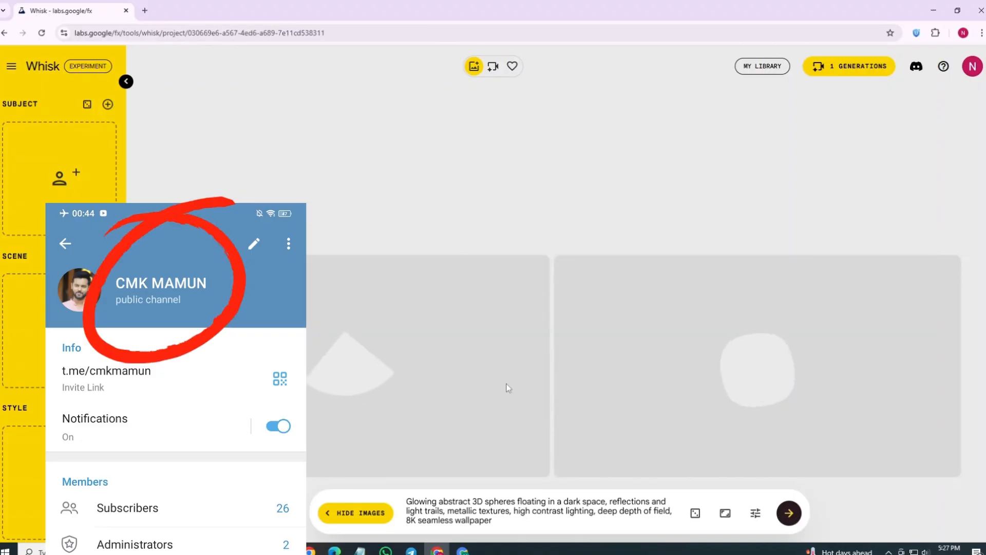
left_click(790, 514)
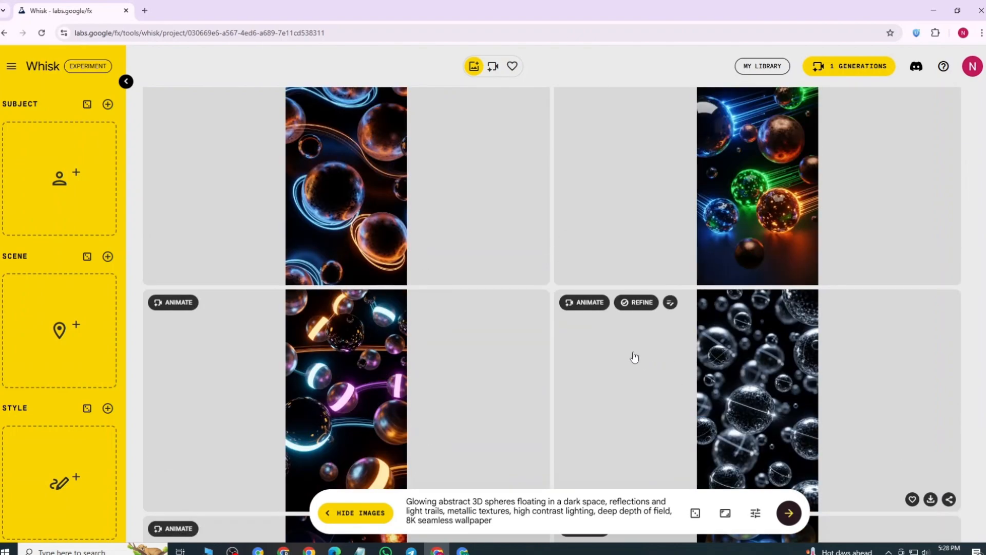
scroll(591, 267, "up", 1)
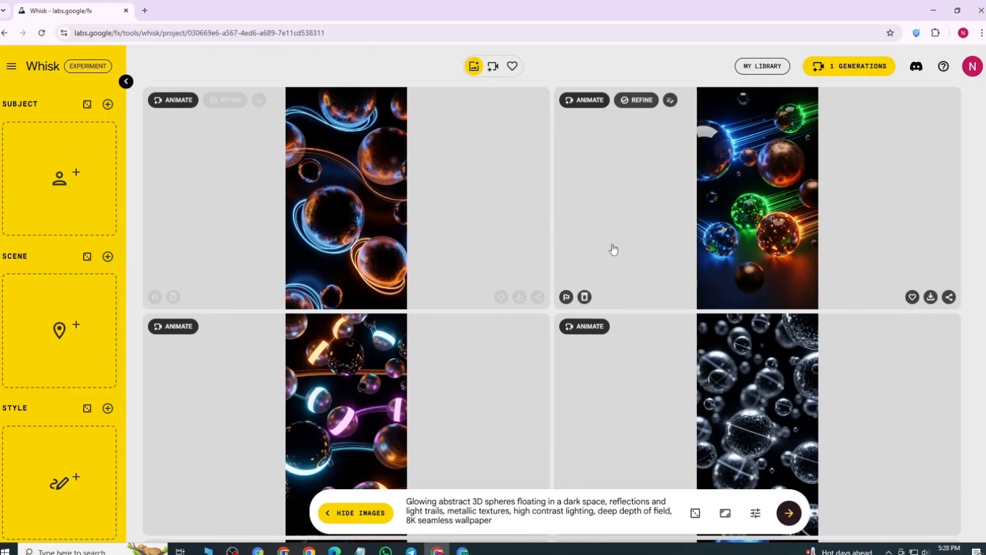
scroll(831, 393, "down", 5)
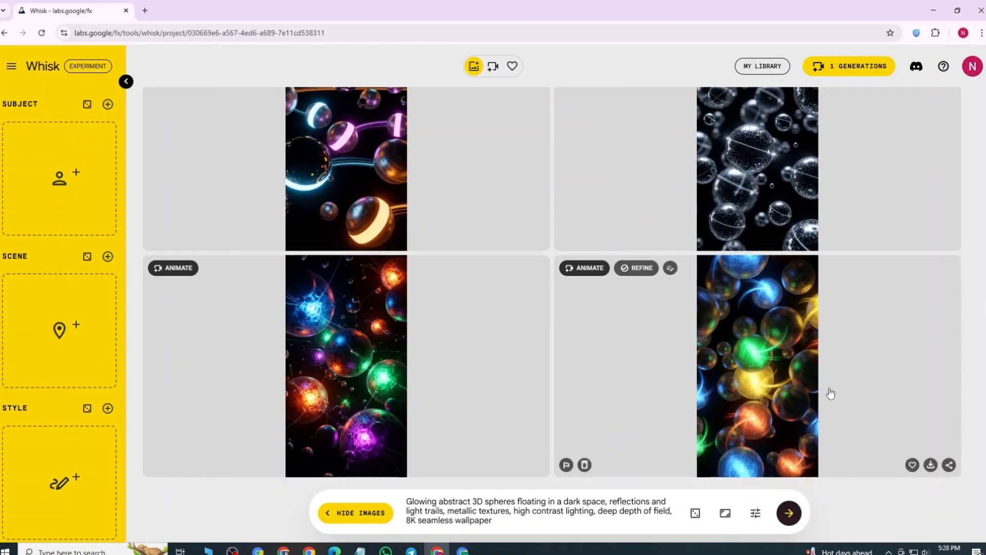
Step: Generate another batch from the same glowing spheres prompt and download several of the sphere images already produced
left_click(790, 515)
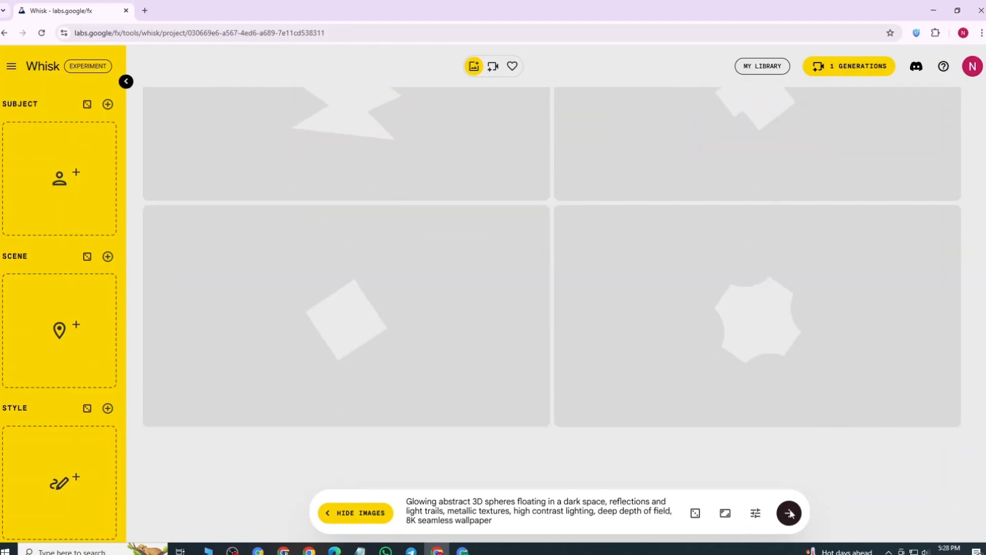
scroll(588, 269, "up", 2)
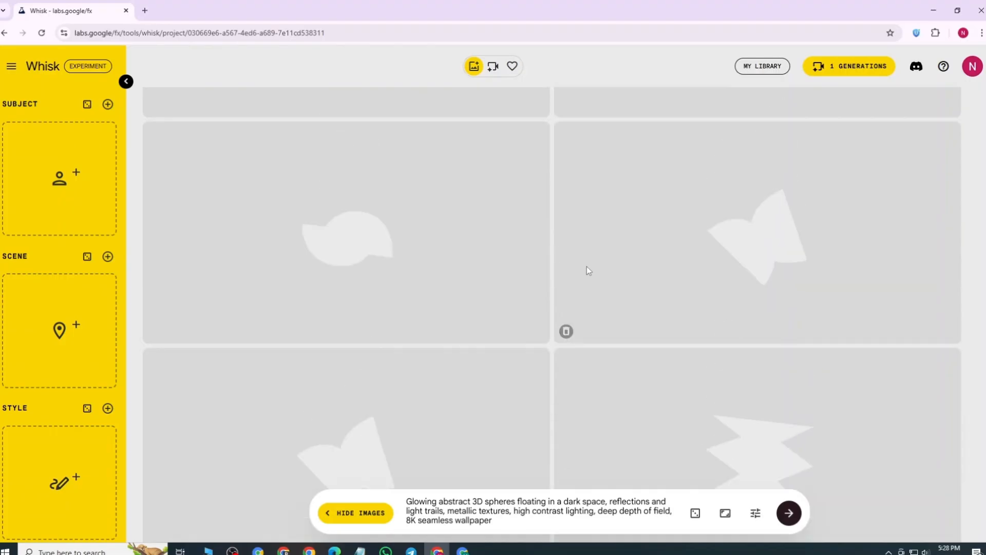
scroll(587, 266, "up", 5)
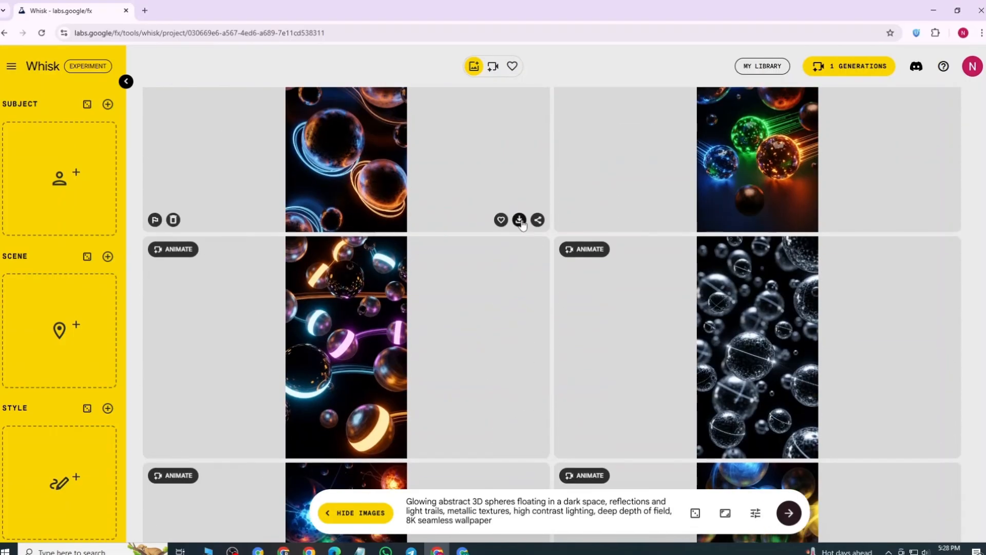
left_click(519, 219)
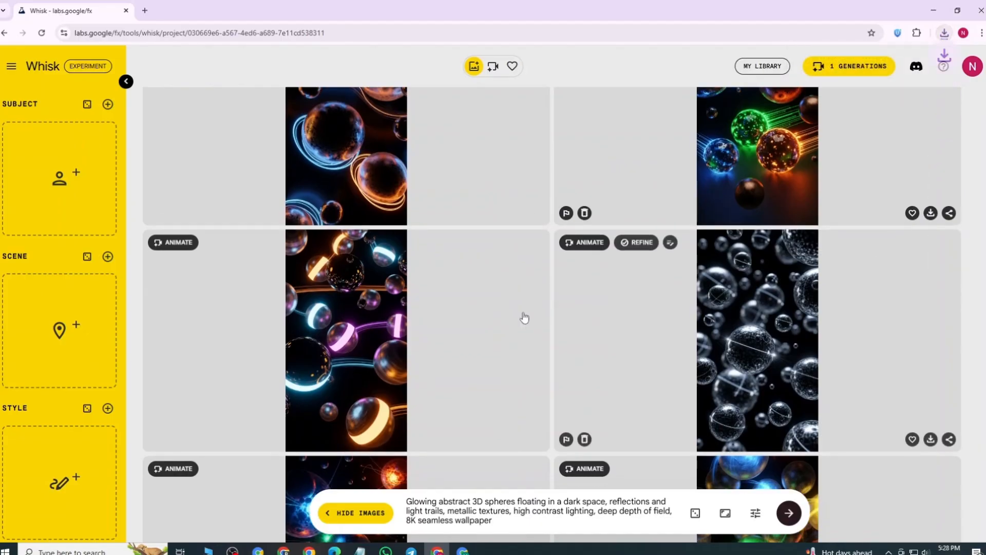
scroll(524, 318, "down", 4)
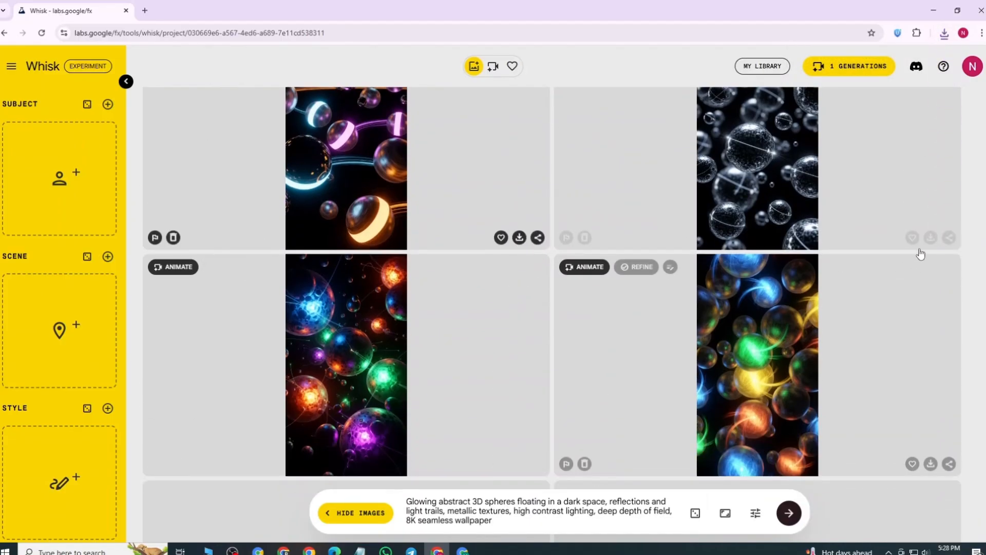
left_click(930, 237)
scroll(925, 288, "down", 4)
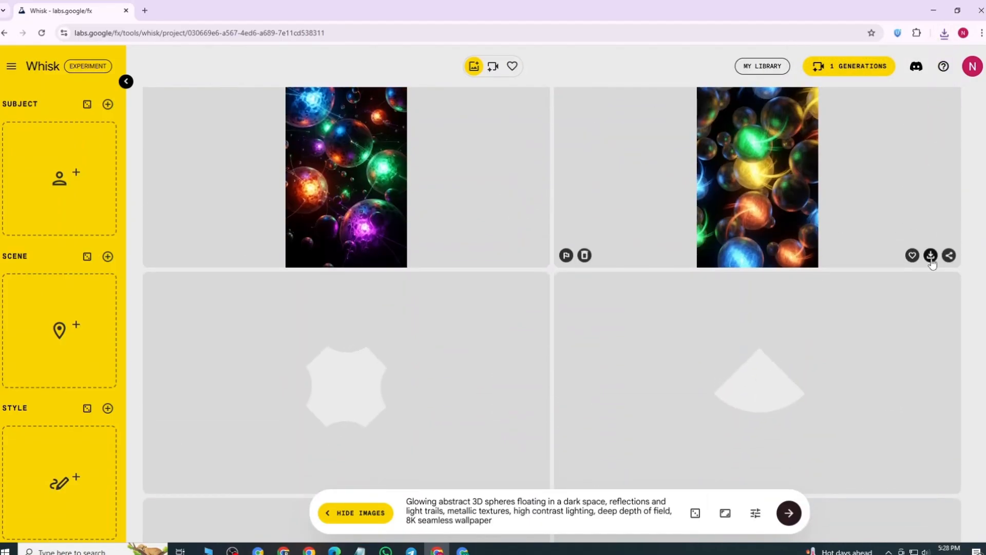
left_click(931, 256)
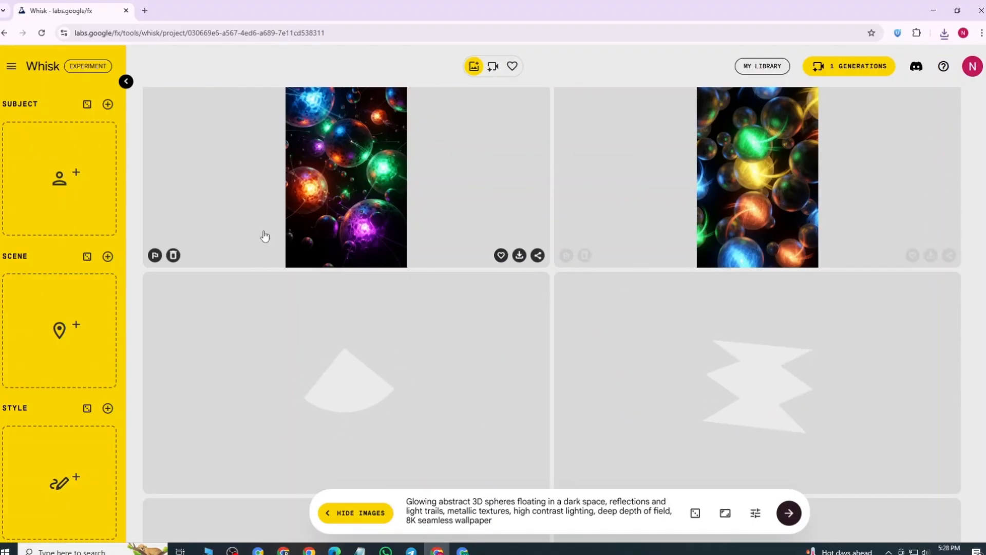
Step: Download sphere wallpapers from the newly generated batch
scroll(579, 315, "down", 5)
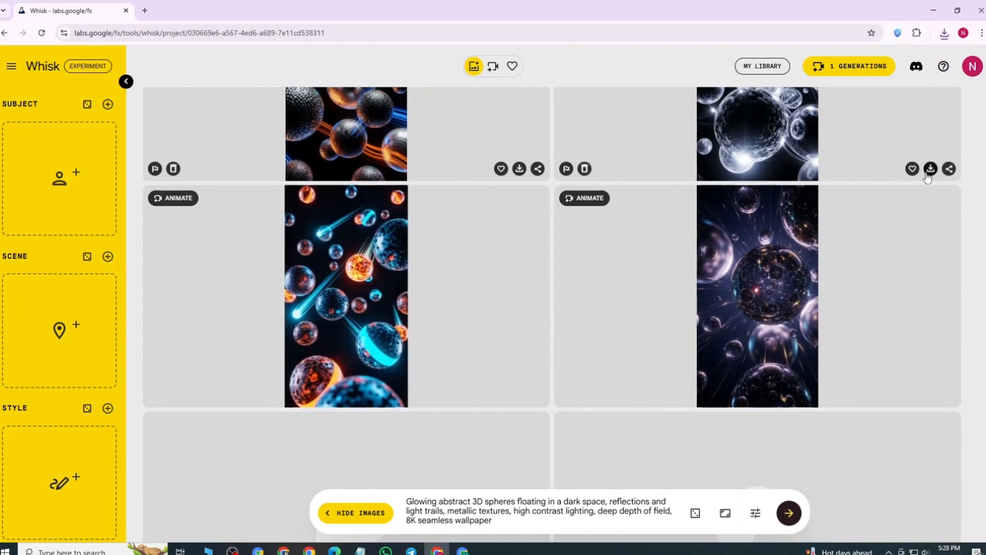
left_click(930, 169)
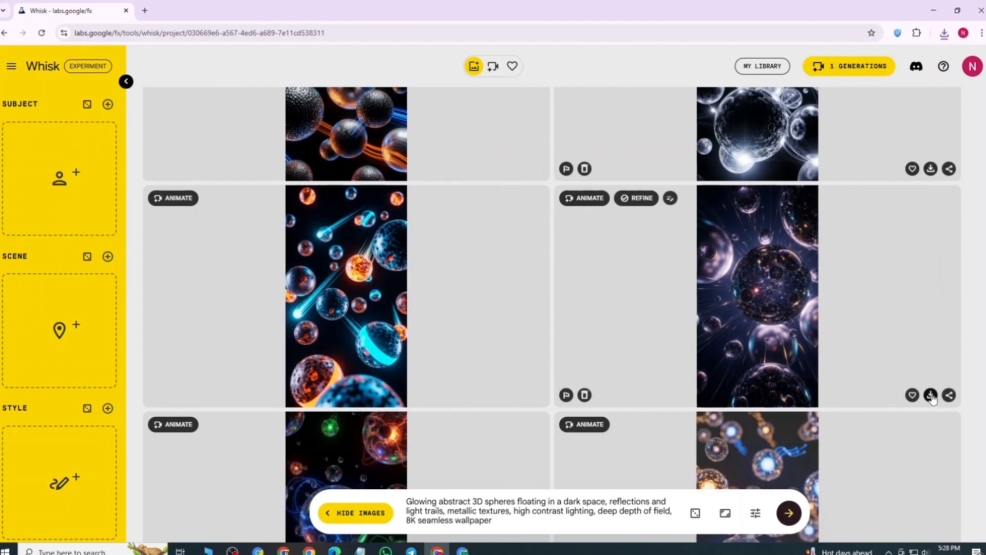
left_click(931, 169)
left_click(520, 395)
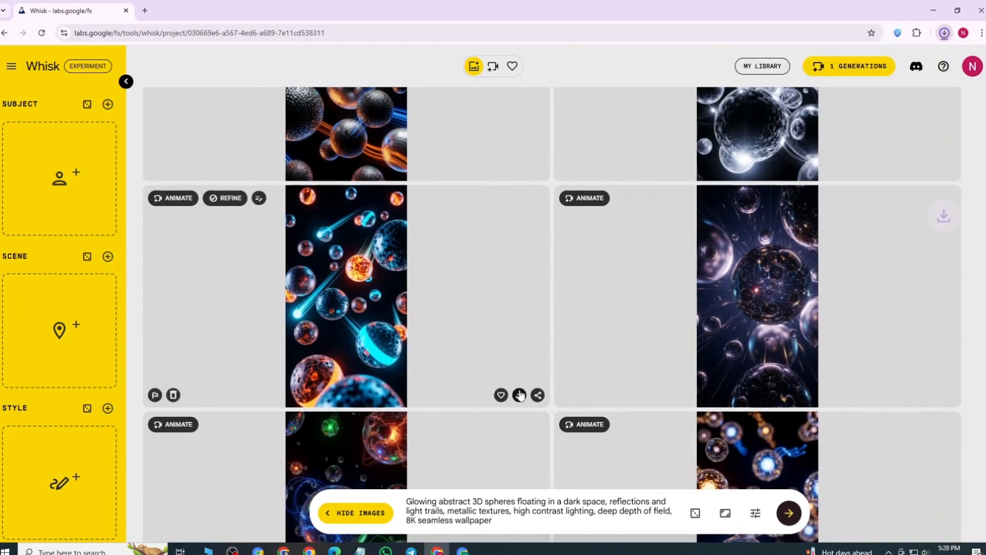
scroll(520, 394, "down", 3)
left_click(520, 465)
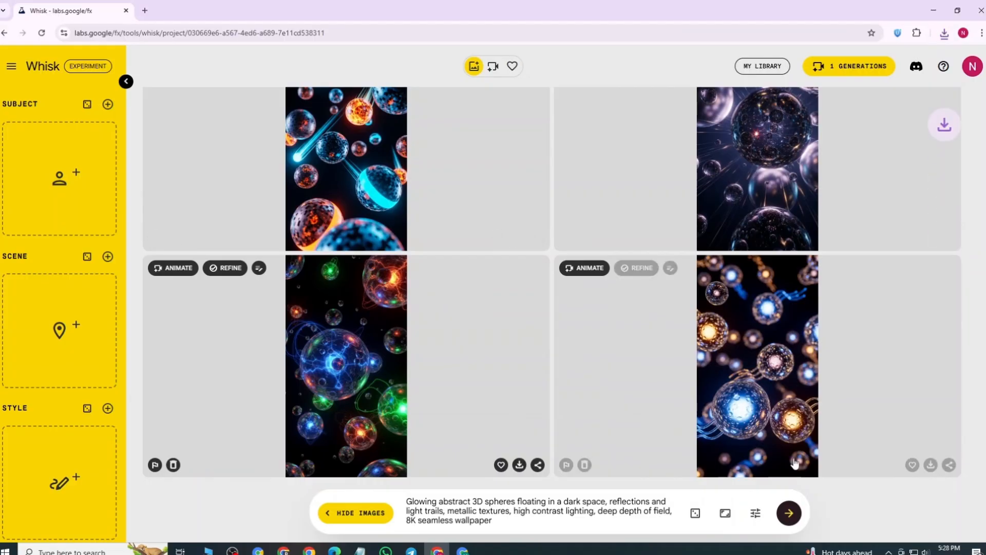
Step: Generate images from the copied prompt "Japanese cherry blossom garden in spring, soft pink petals falling in the wind, ancient wooden bridge over a pond…"
triple_click(461, 515)
key("BackSpace")
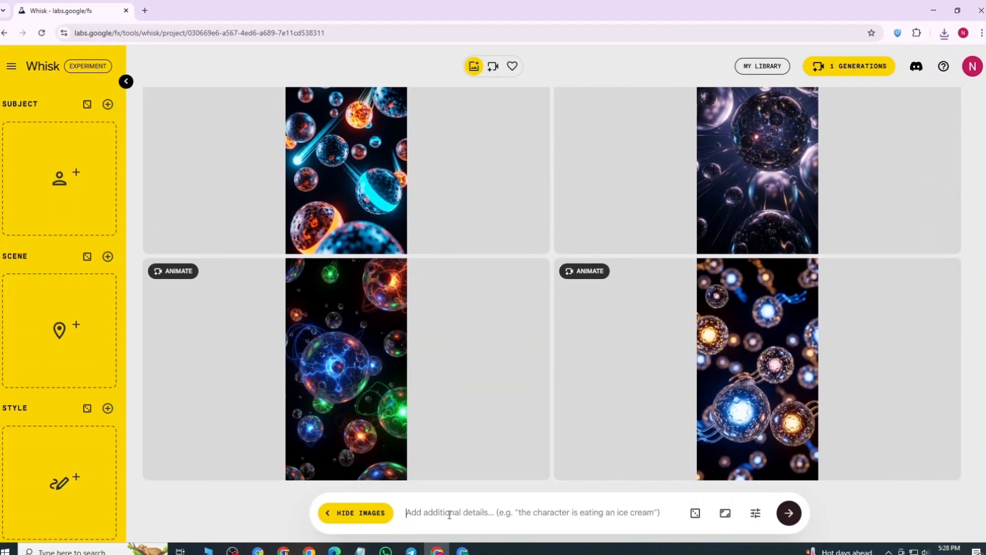
key("super+v")
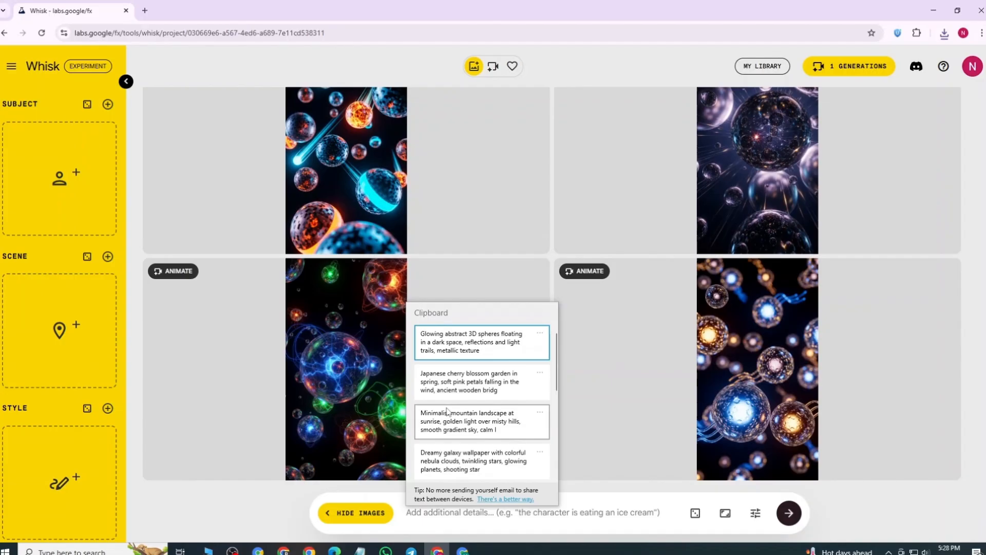
left_click(463, 384)
left_click(788, 513)
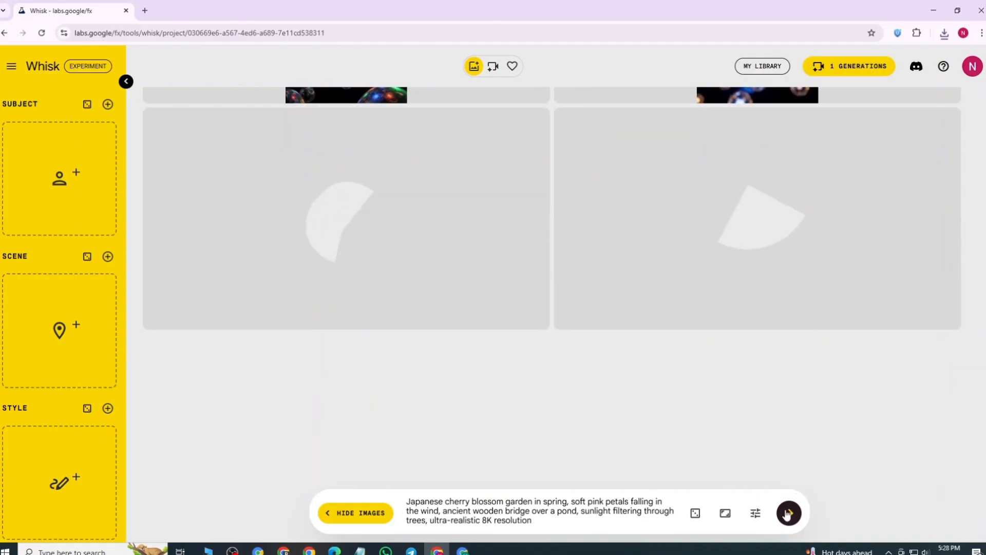
Step: Download generated wallpapers of the minimalist mountain landscape at sunrise
scroll(649, 325, "up", 2)
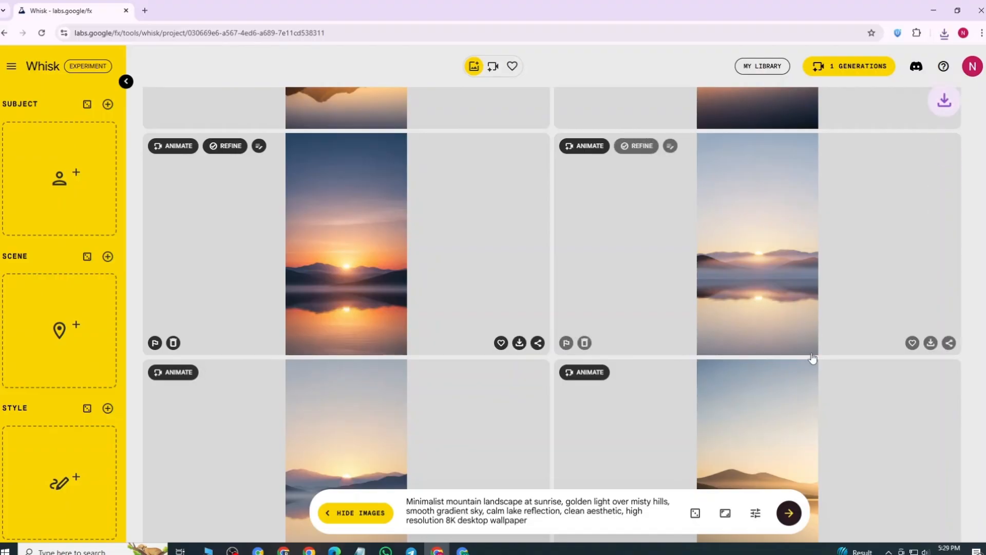
scroll(864, 370, "up", 2)
left_click(936, 452)
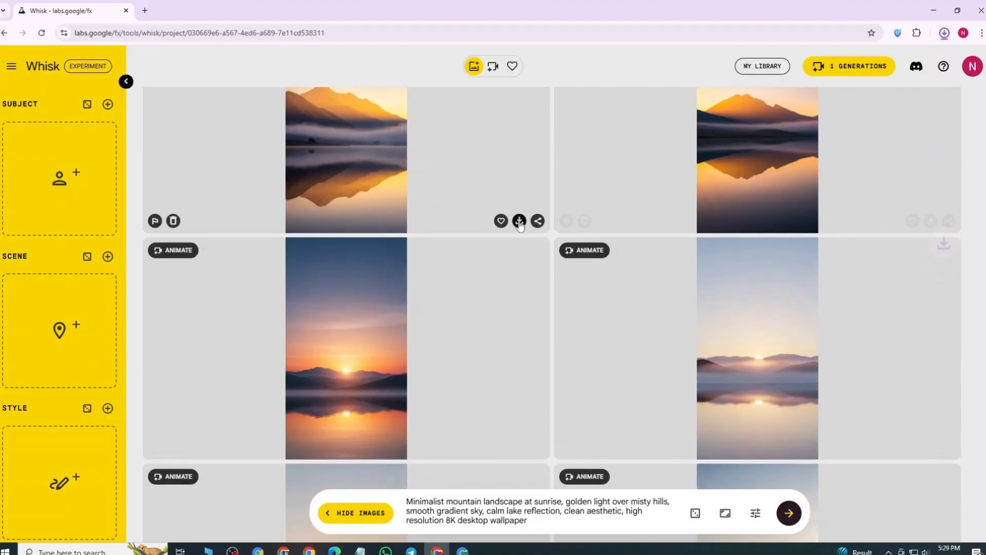
Step: Generate images from the copied prompt "Dreamy galaxy wallpaper with colorful nebula clouds, twinkling stars, glowing planets, shooting stars streaking across…"
key("ctrl+a")
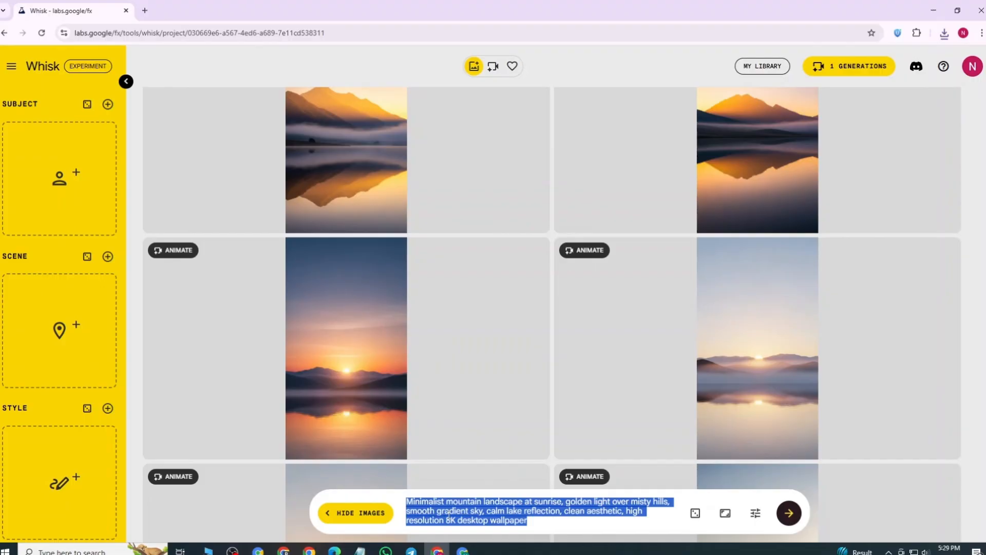
key("BackSpace")
left_click(411, 513)
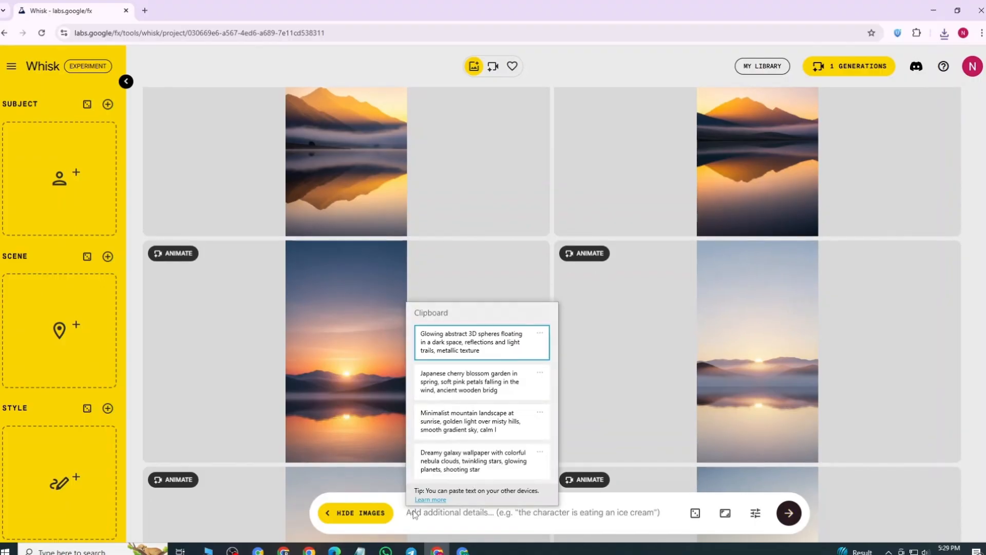
left_click(443, 464)
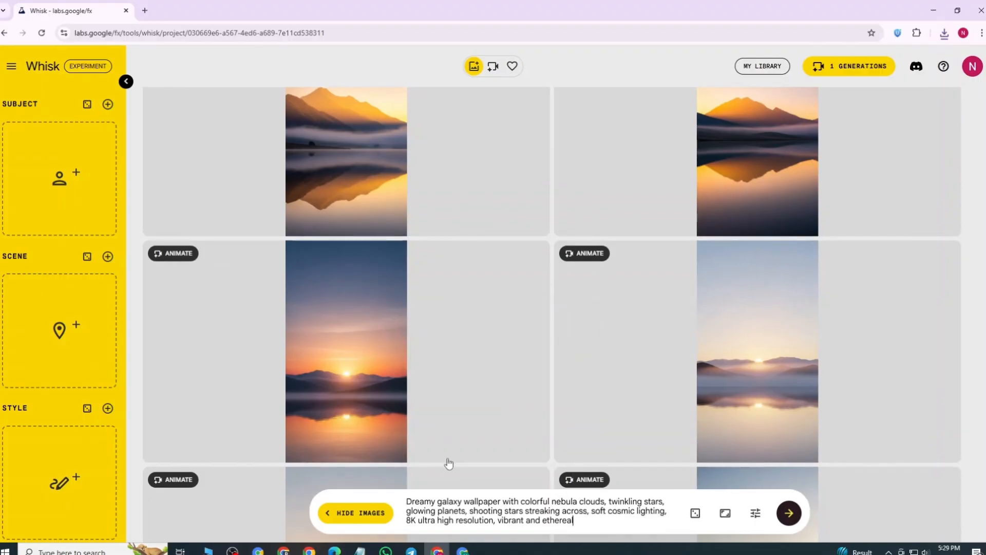
left_click(790, 514)
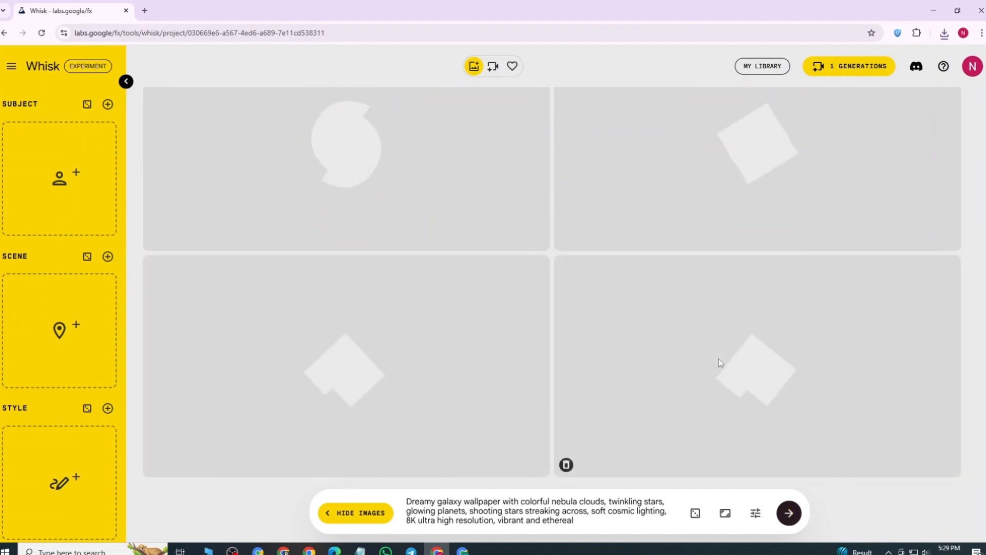
scroll(657, 340, "down", 3)
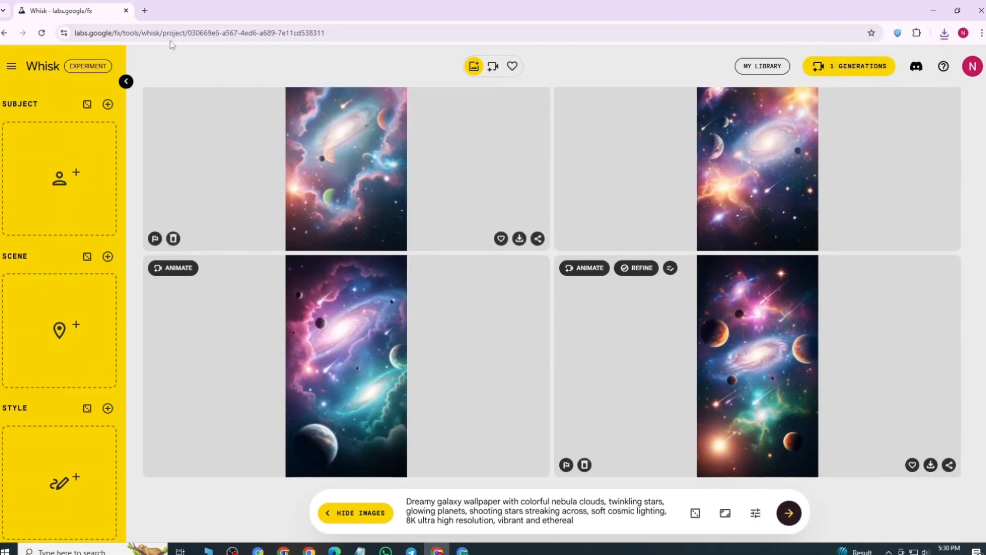
Step: Search for "blogger" in a new browser tab to reach the Blogger website
left_click(146, 11)
left_click(129, 34)
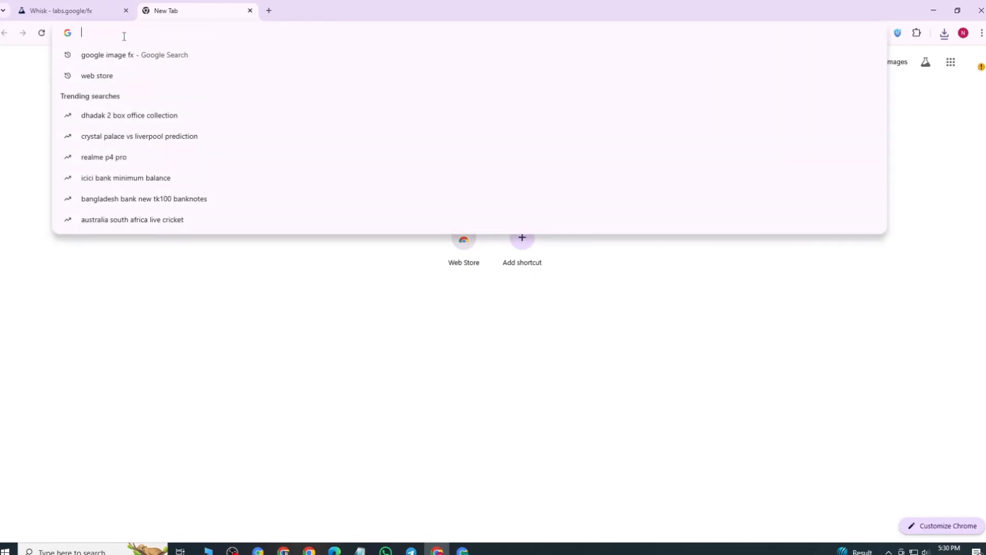
type("blo")
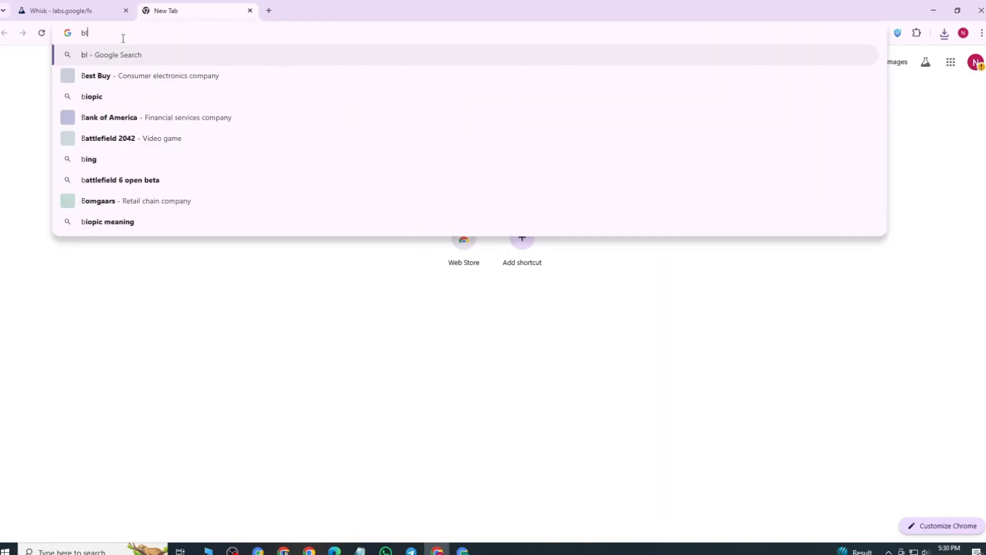
type("ger")
key("Return")
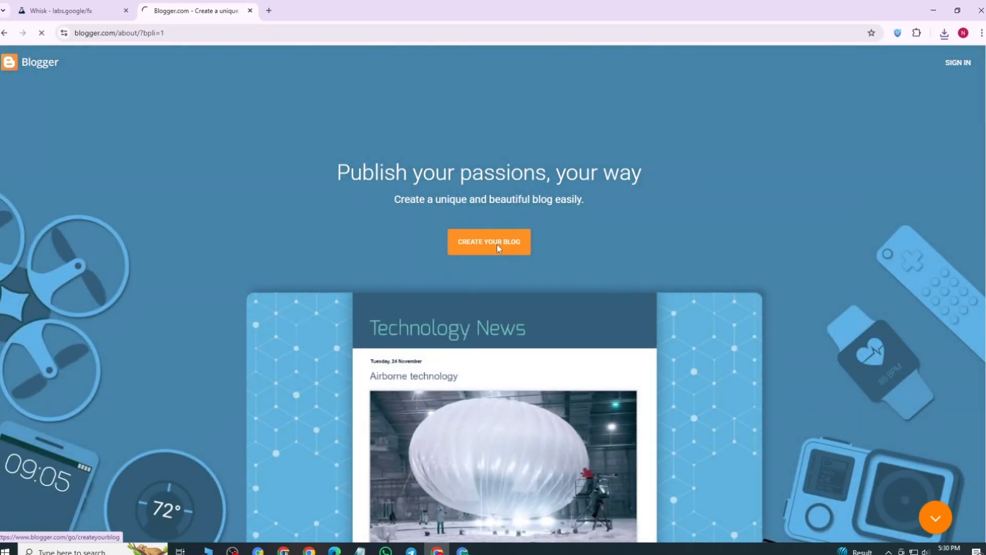
Step: Start creating a blog and sign in with the existing Google account by entering the account password
left_click(497, 247)
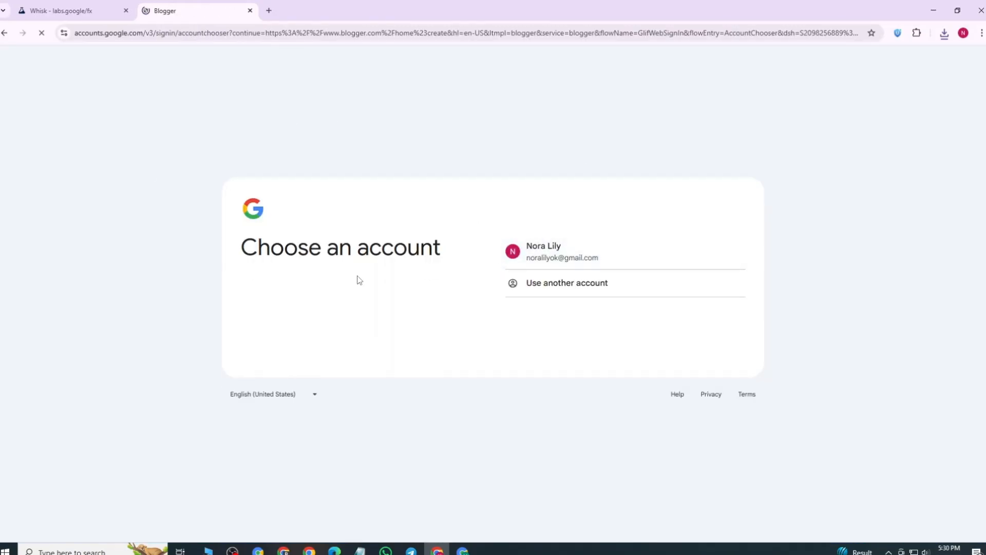
left_click(559, 260)
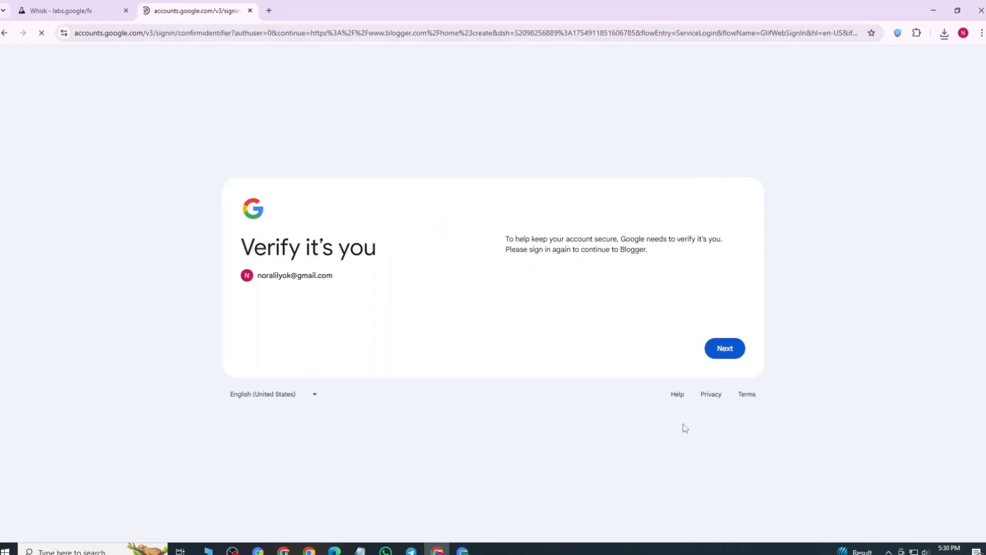
left_click(723, 349)
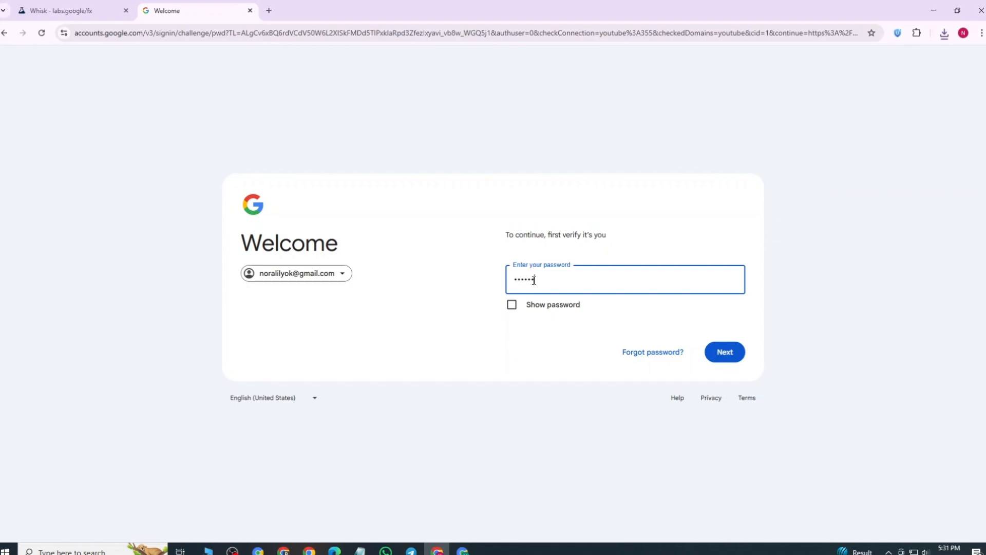
key("Return")
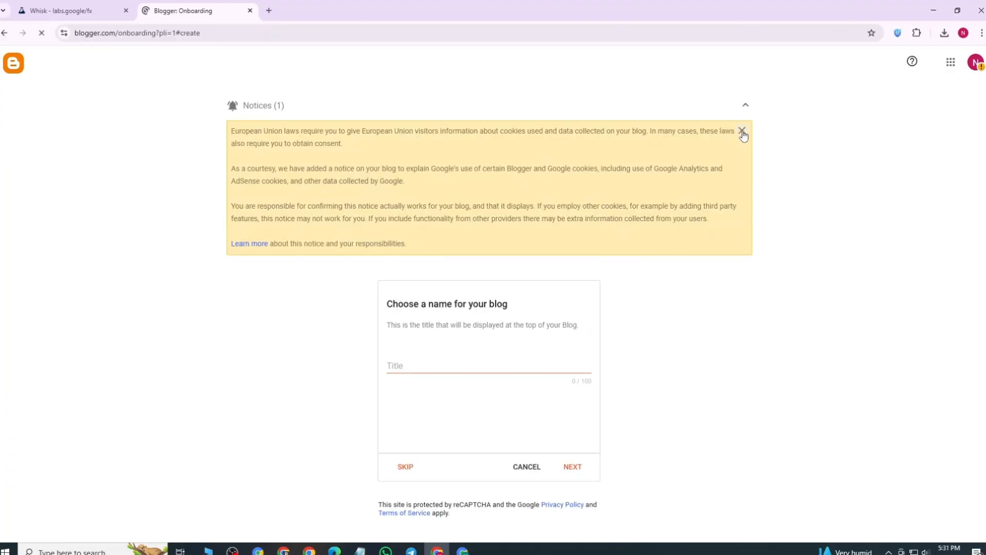
Step: Dismiss the European Union cookie notice and set the blog title to "Wallper"
left_click(743, 131)
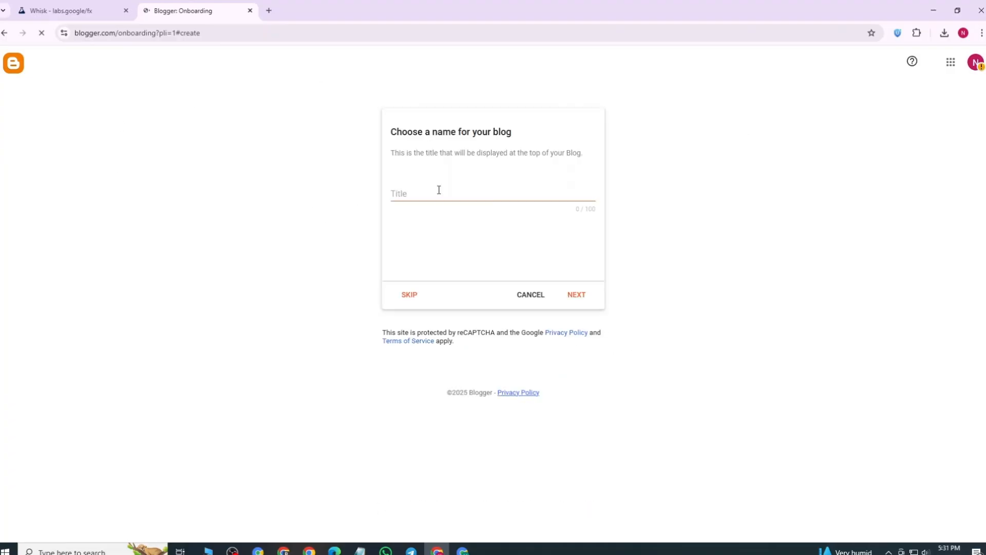
left_click(403, 192)
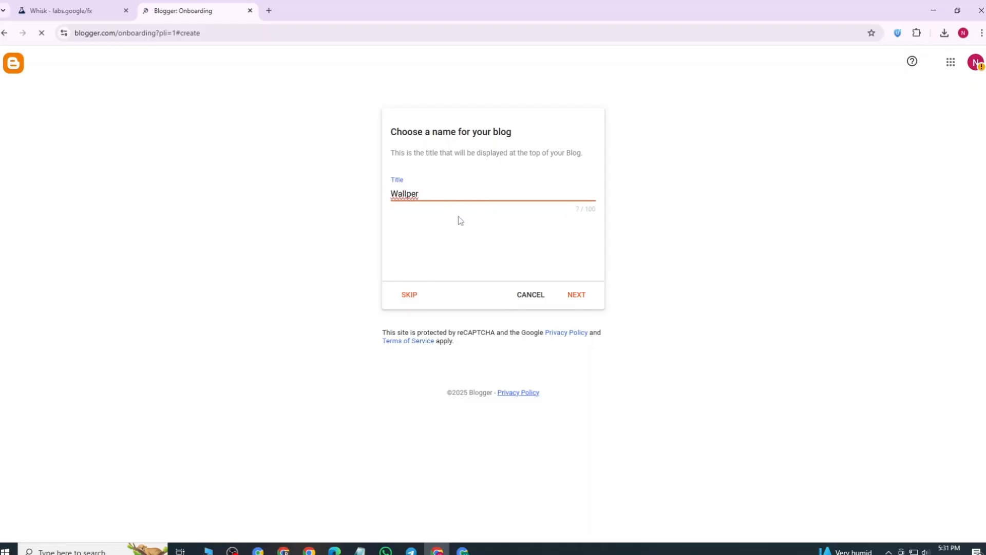
left_click(581, 295)
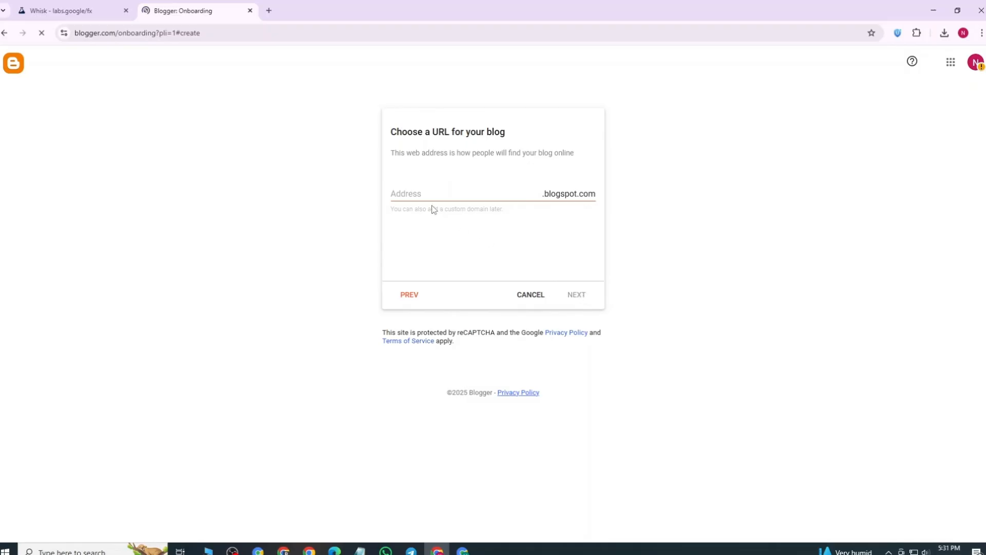
Step: Set the blog's web address to "wallper76" on blogspot.com
left_click(420, 196)
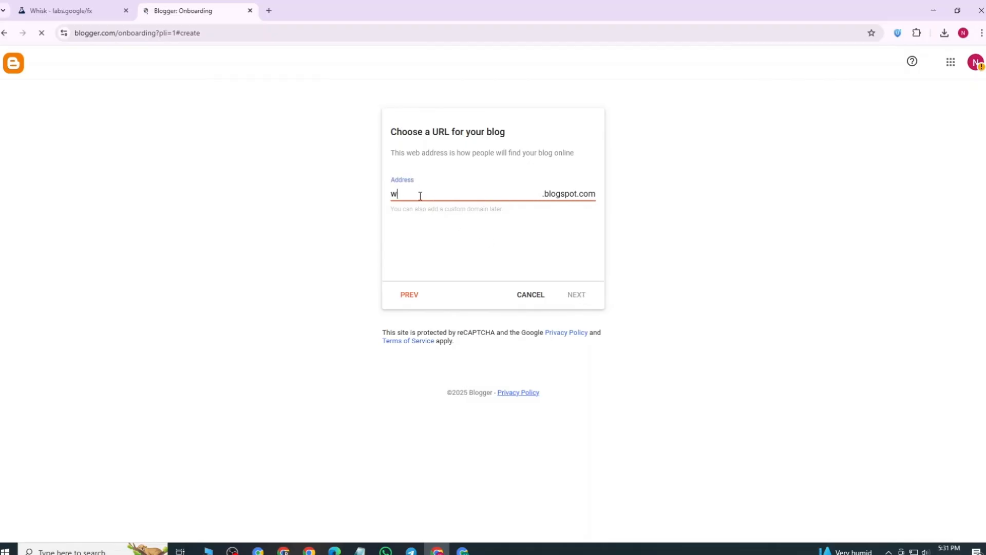
type("wallper76")
left_click(575, 296)
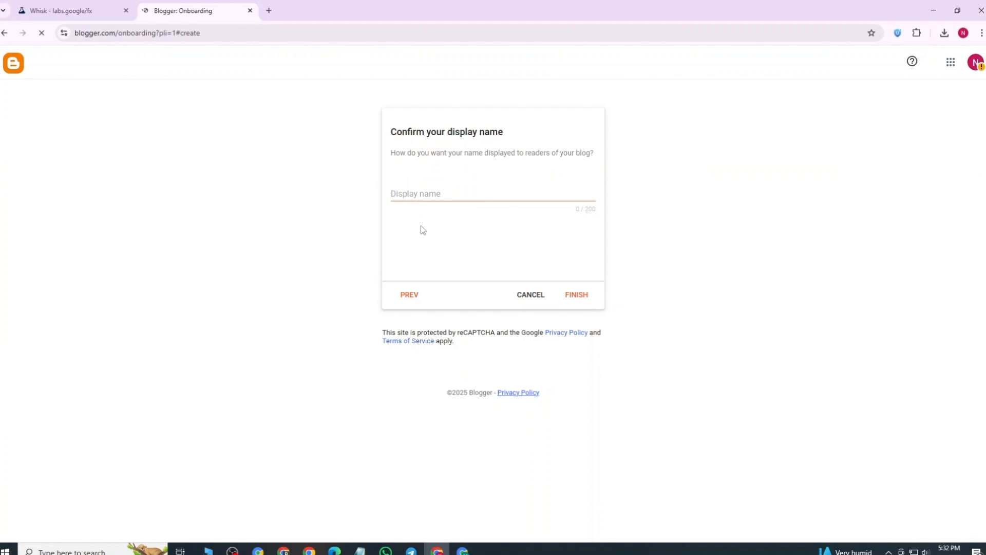
Step: Set the reader-facing display name to "Wallper" and finish creating the blog
left_click(414, 190)
type("Wallper")
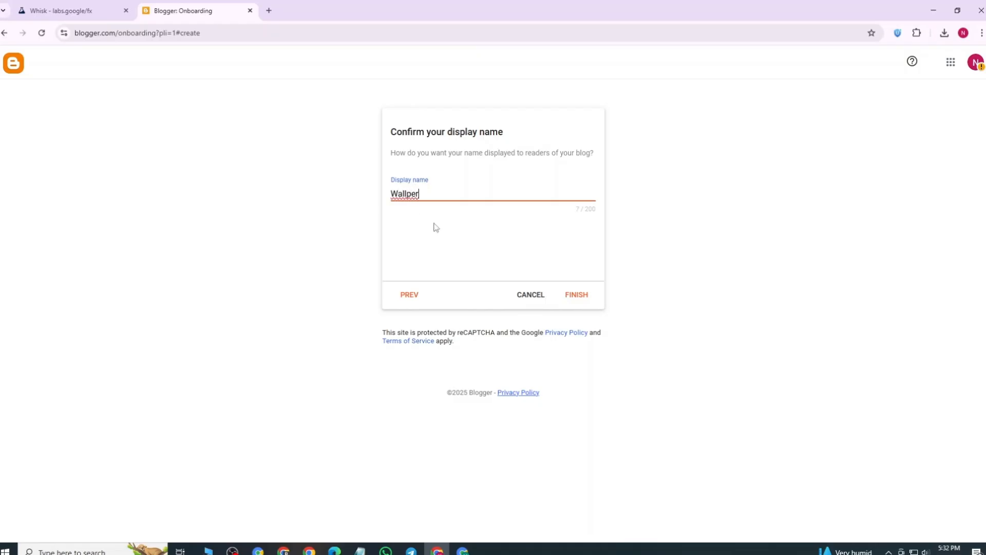
left_click(573, 297)
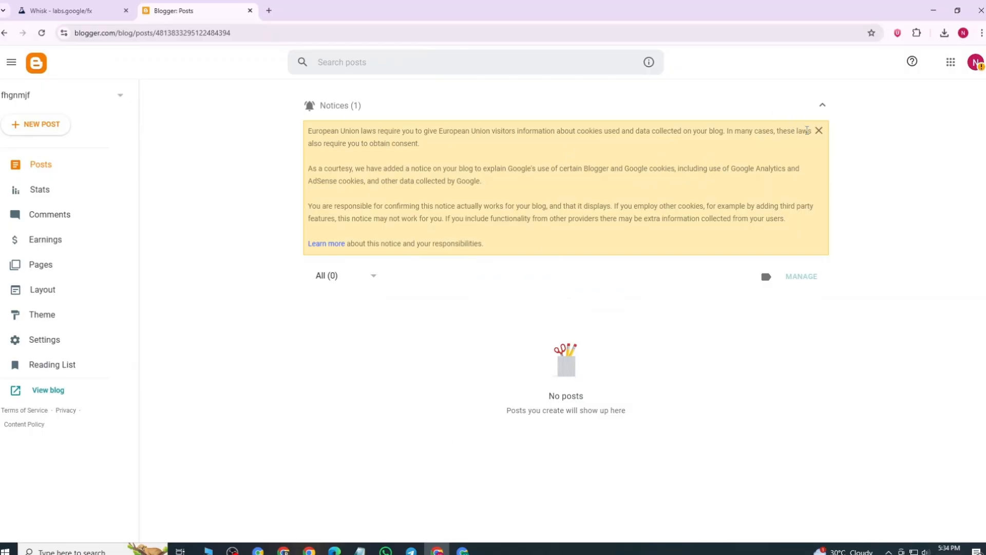
Step: Dismiss the European Union cookie notice on the blog's posts page and start a new post
left_click(819, 133)
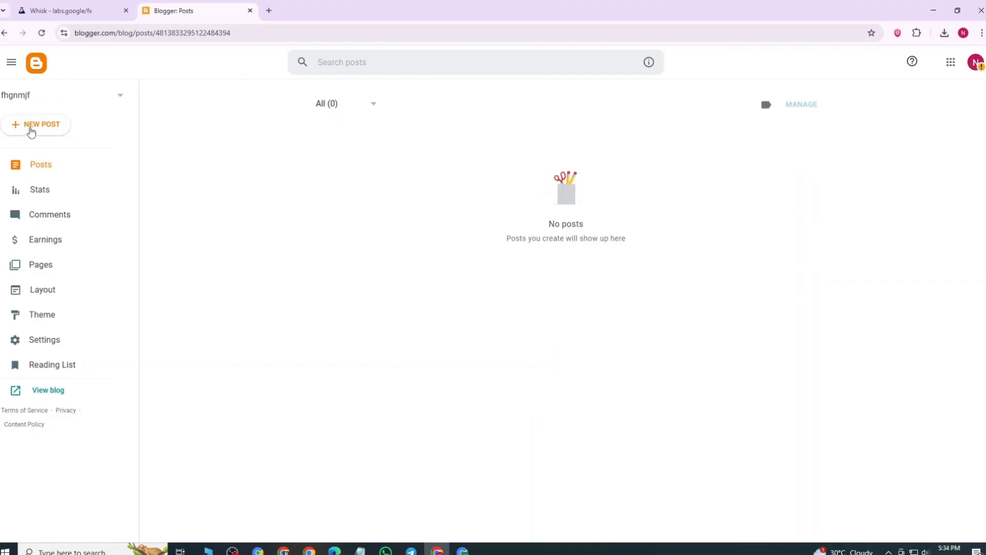
left_click(39, 128)
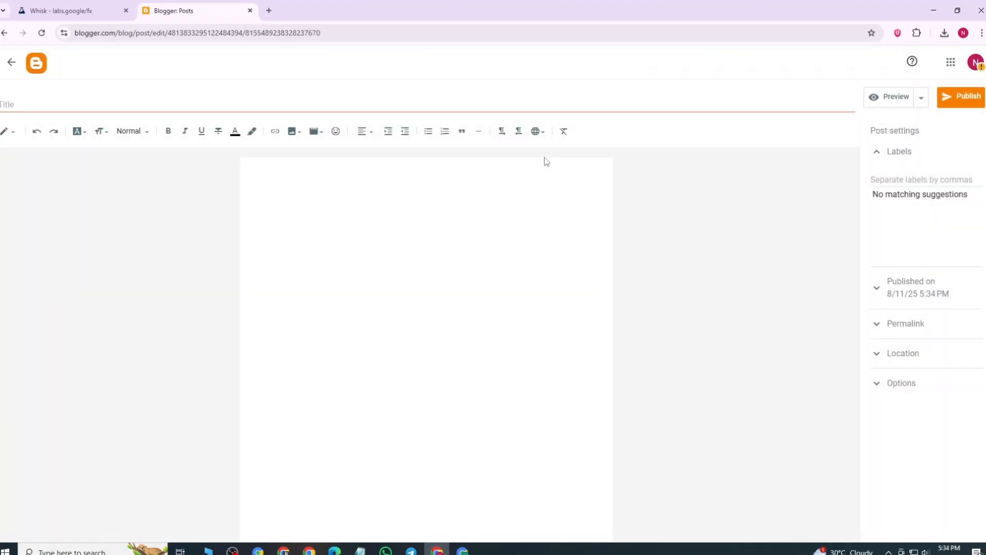
left_click(23, 106)
left_click(29, 11)
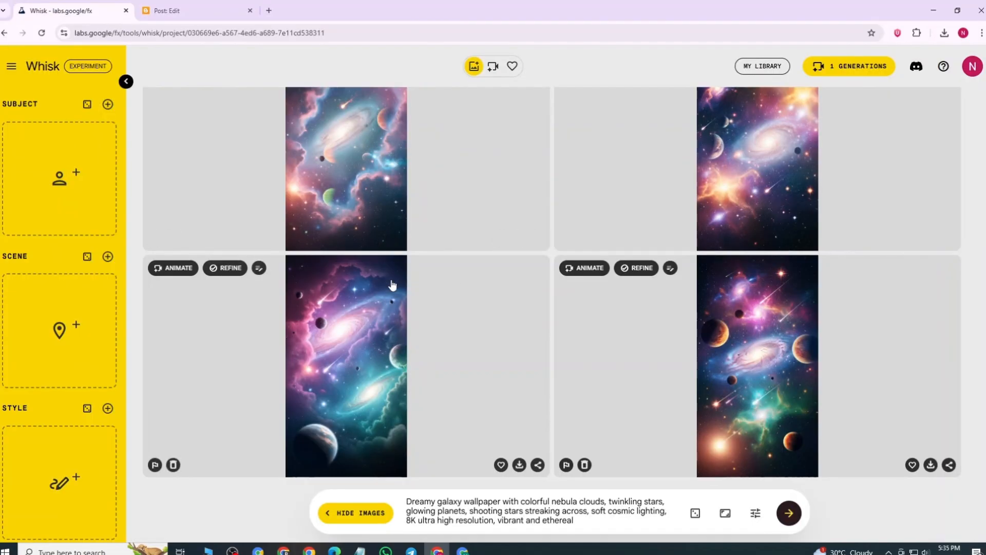
left_click(211, 11)
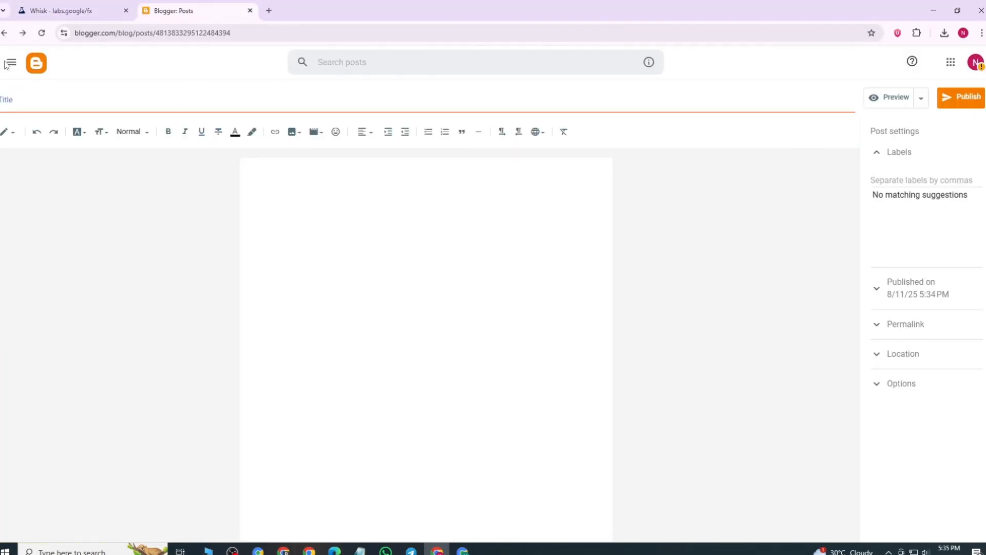
left_click(6, 64)
left_click(58, 7)
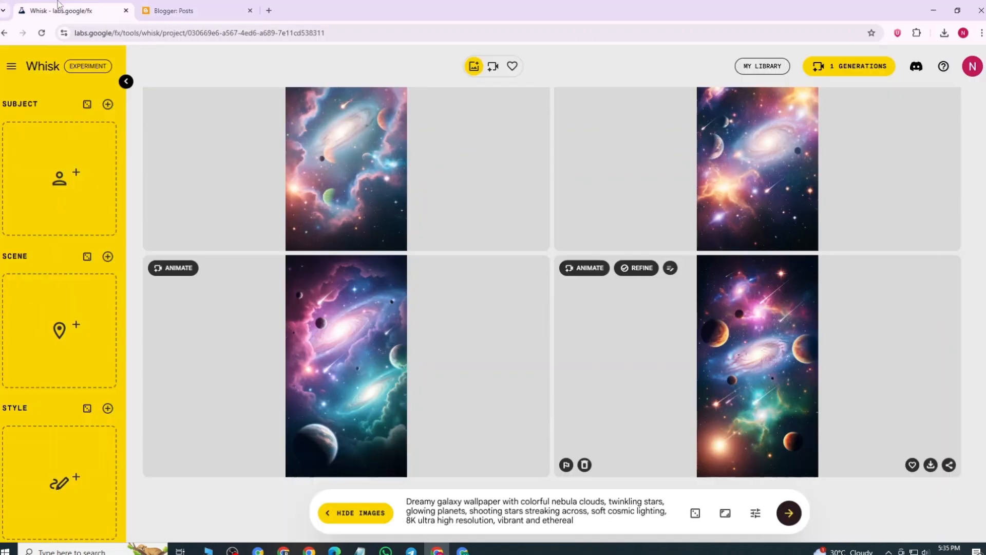
left_click(170, 11)
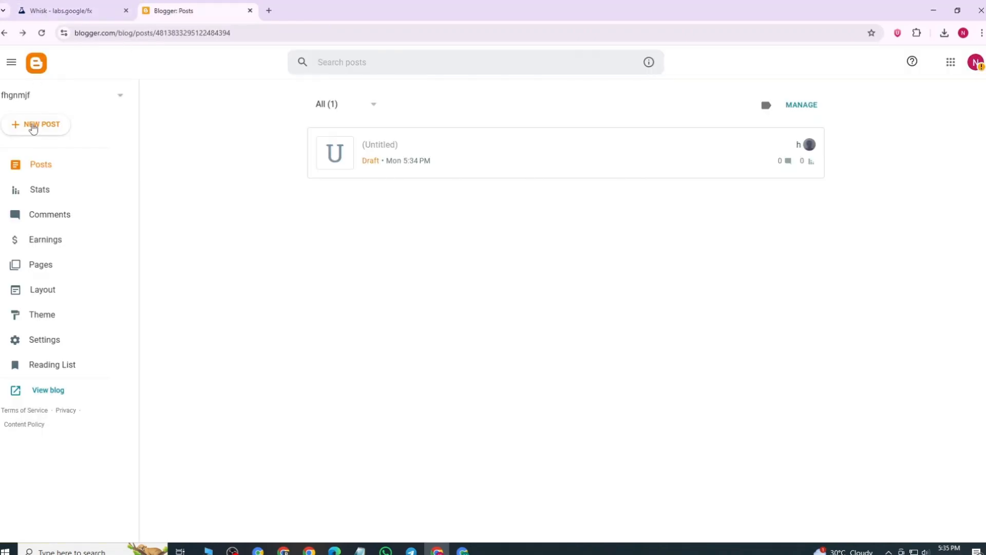
Step: Create another new post, reopen its untitled draft from the posts list and title it "wallper"
left_click(33, 127)
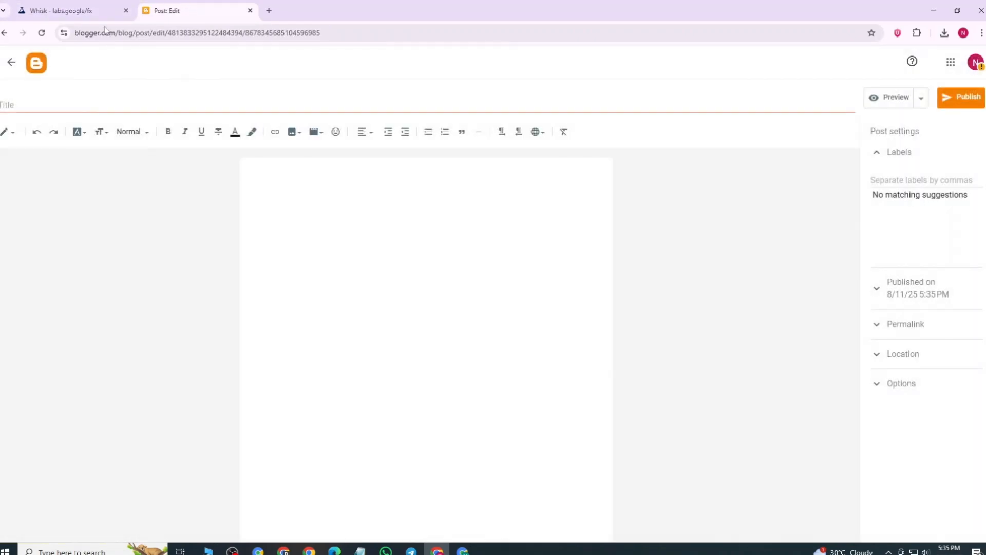
left_click(11, 62)
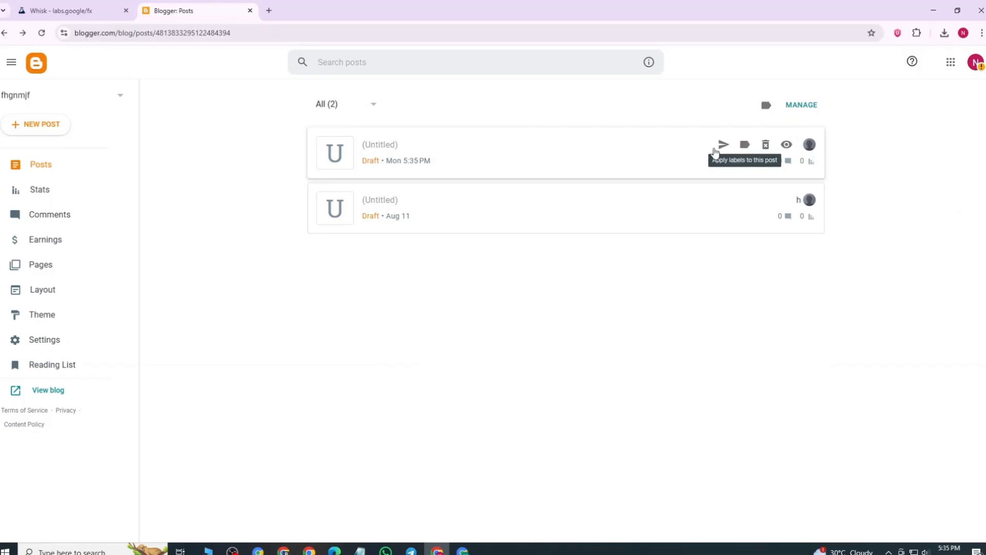
left_click(549, 150)
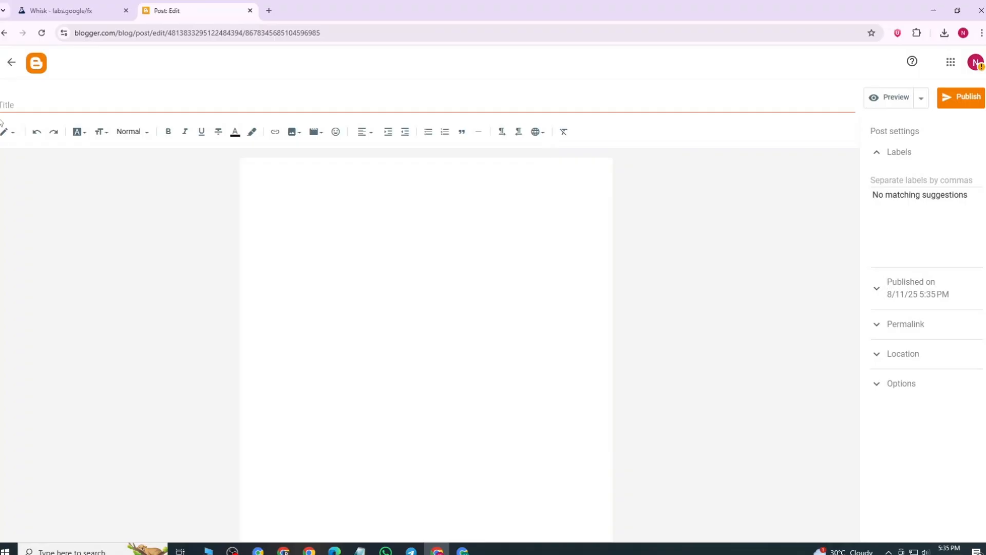
left_click(15, 106)
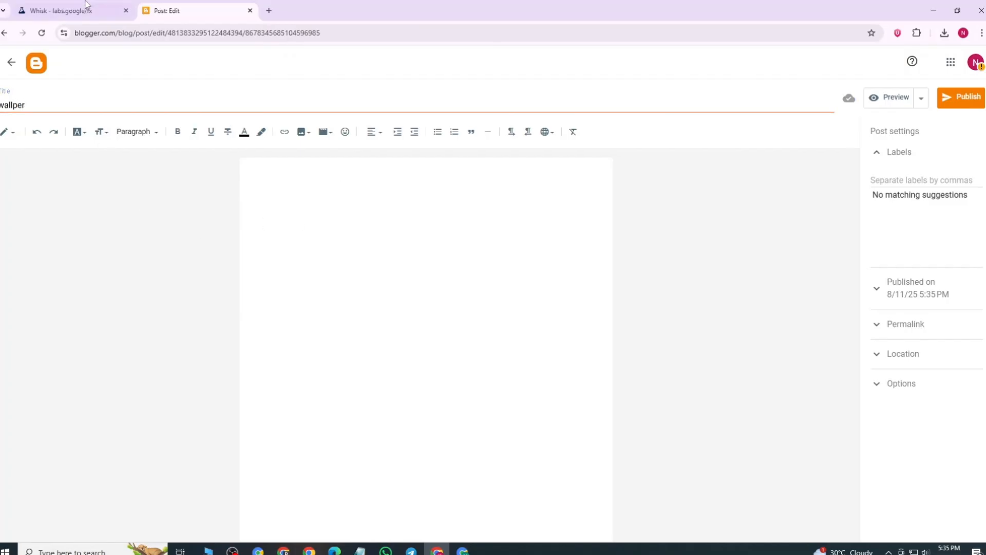
left_click(62, 10)
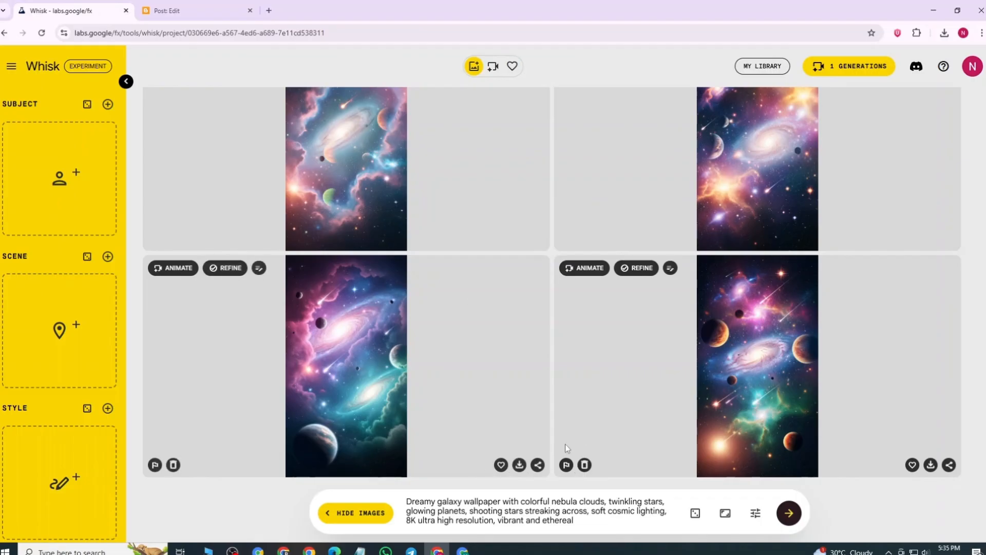
left_click(159, 11)
left_click(62, 10)
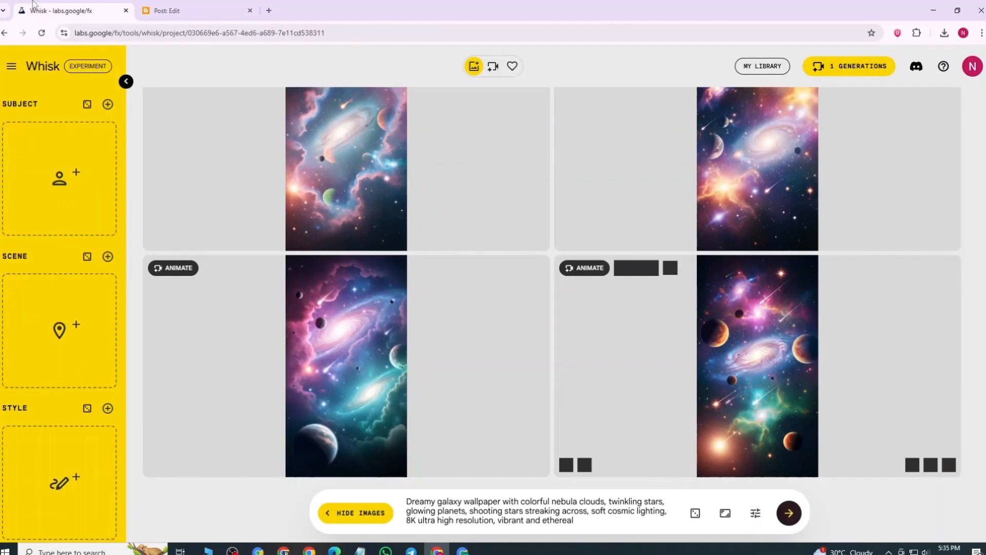
left_click(170, 10)
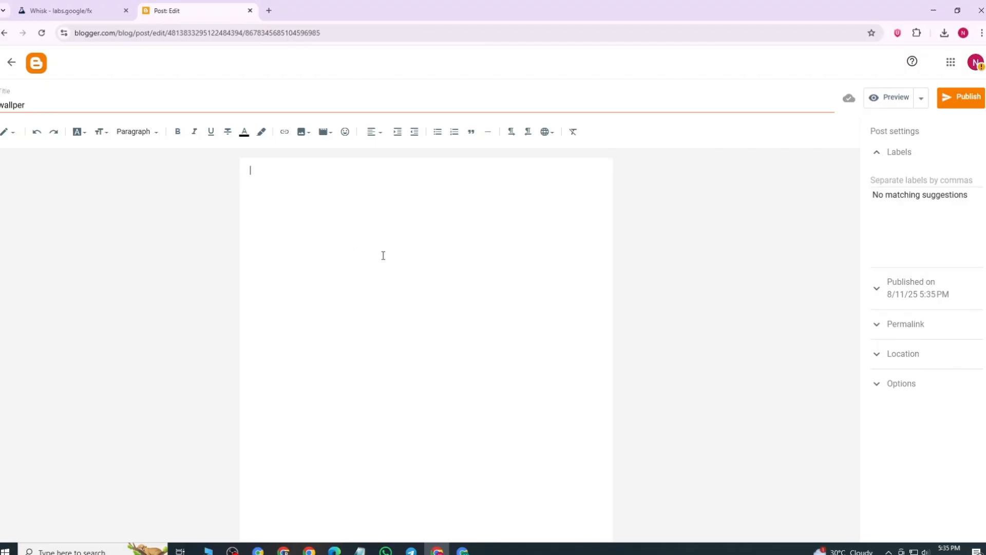
Step: Insert eight Whisk wallpaper images from the computer's Downloads folder, Whisk_026da2ea40 through Whisk_b9e4f8030c, into the post body
left_click(303, 131)
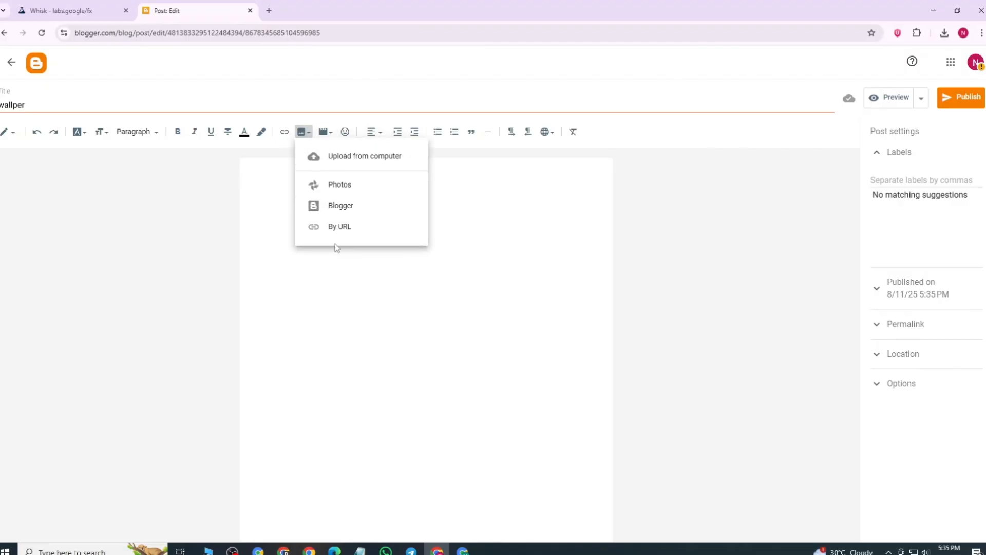
left_click(358, 160)
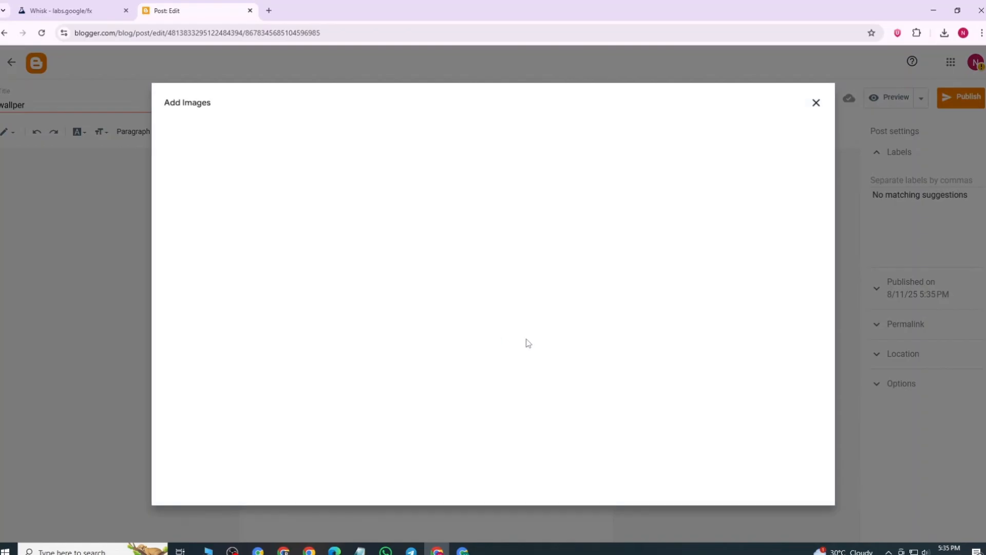
left_click(506, 350)
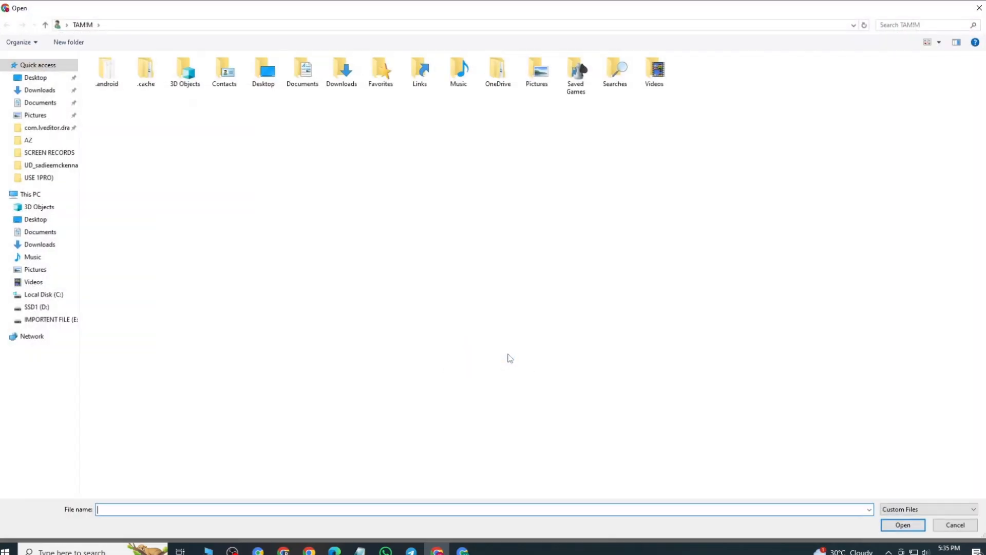
left_click(37, 91)
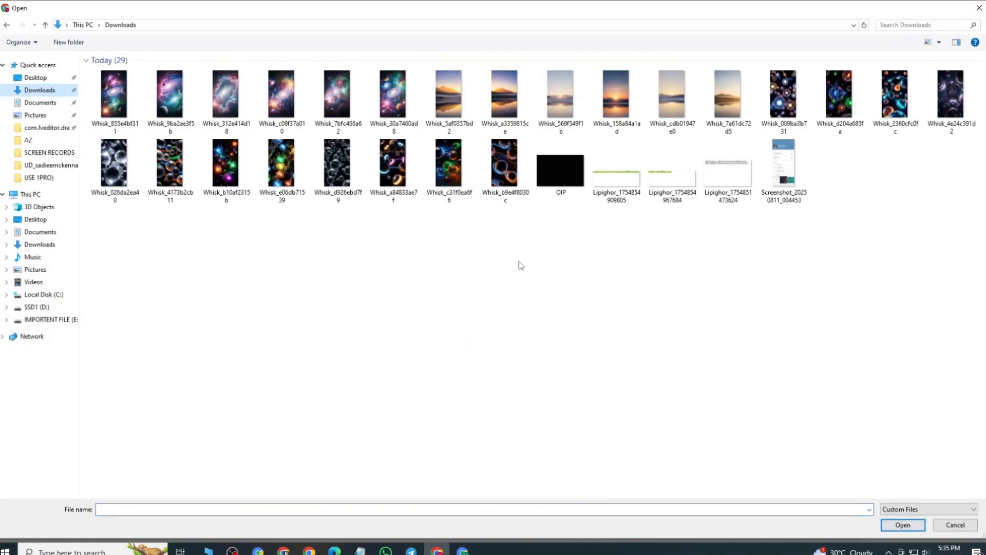
left_click_drag(485, 238, 71, 153)
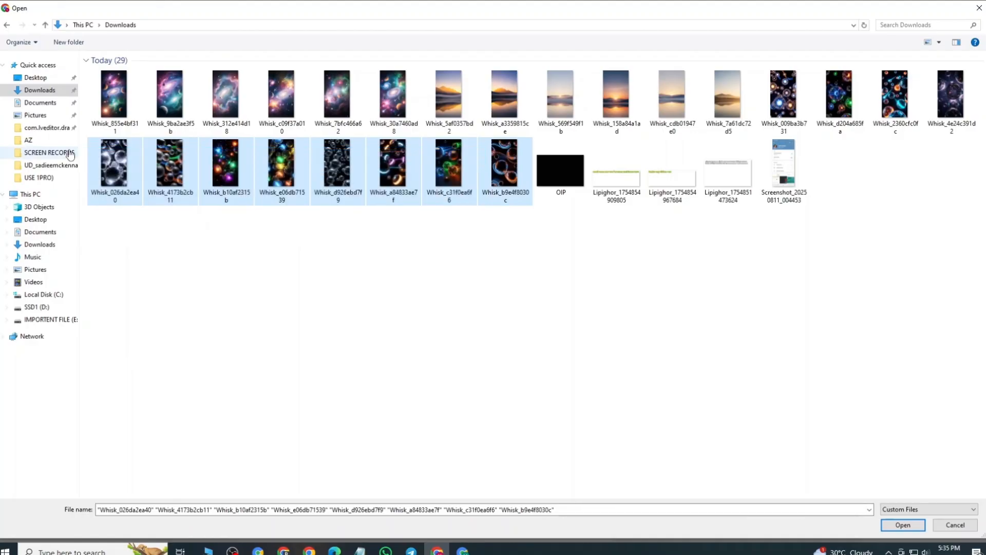
left_click(897, 528)
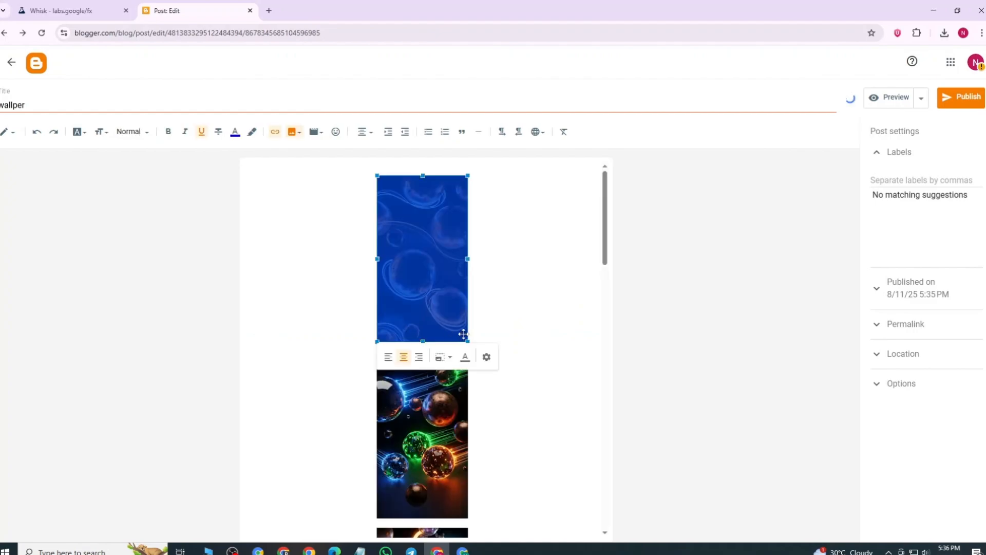
Step: Set the size of the first two wallpaper images in the post to Extra large
left_click(505, 296)
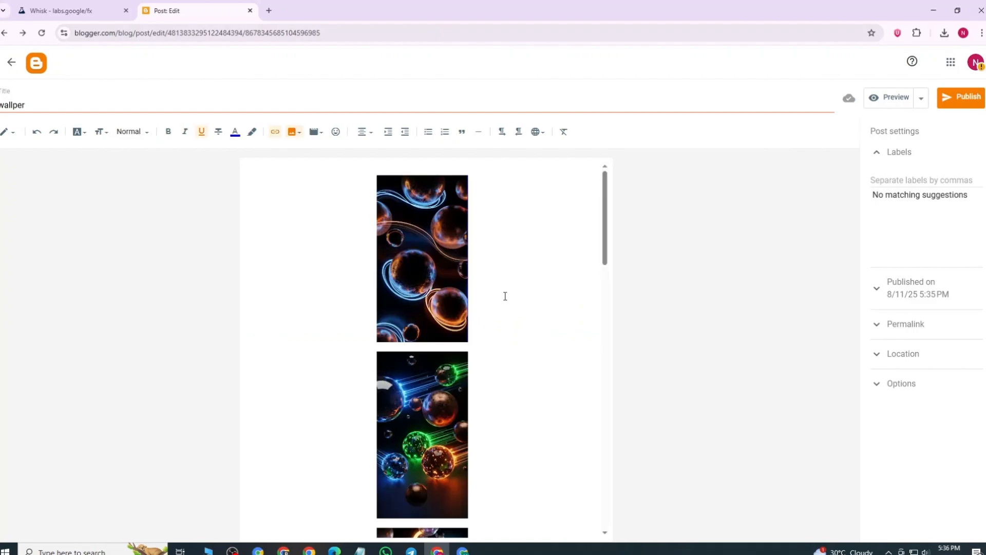
left_click(429, 258)
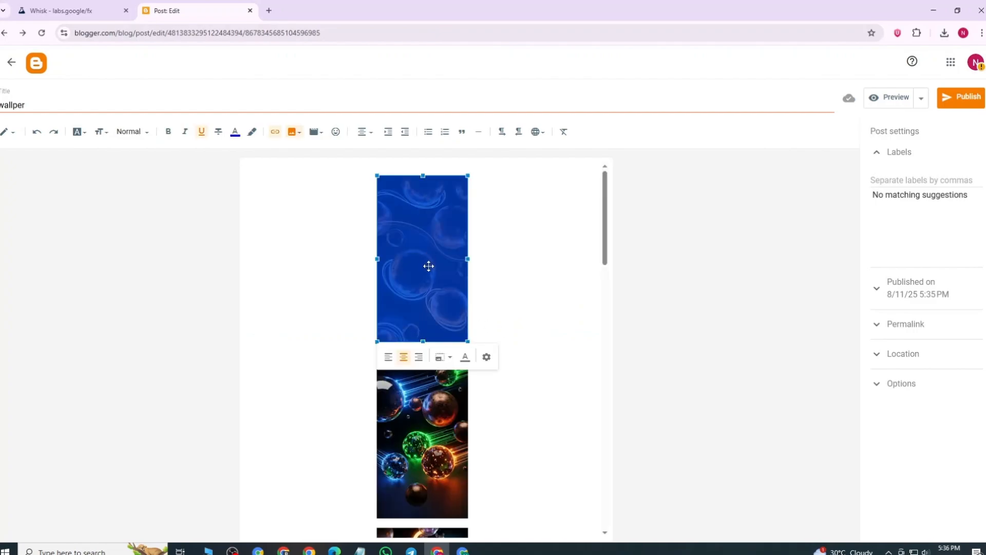
left_click(441, 357)
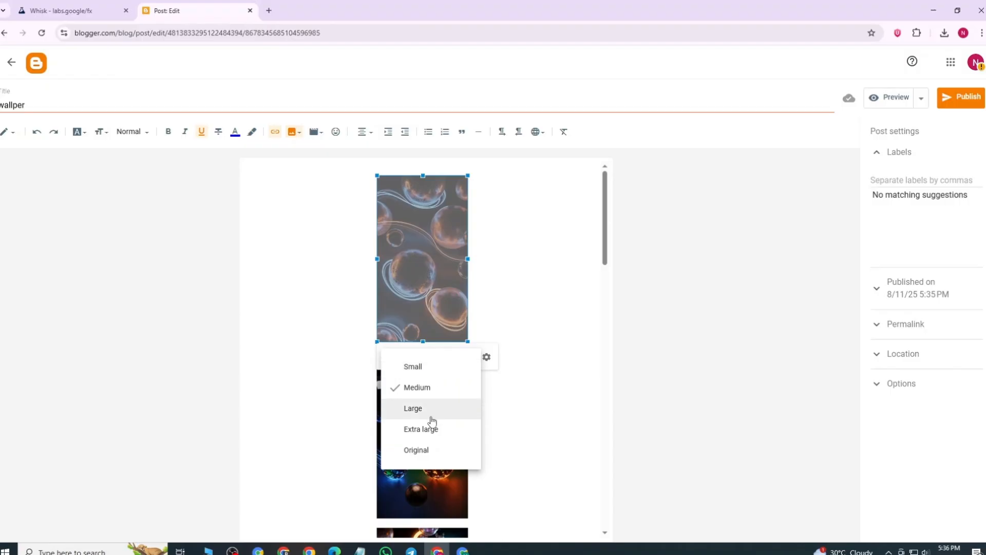
left_click(421, 431)
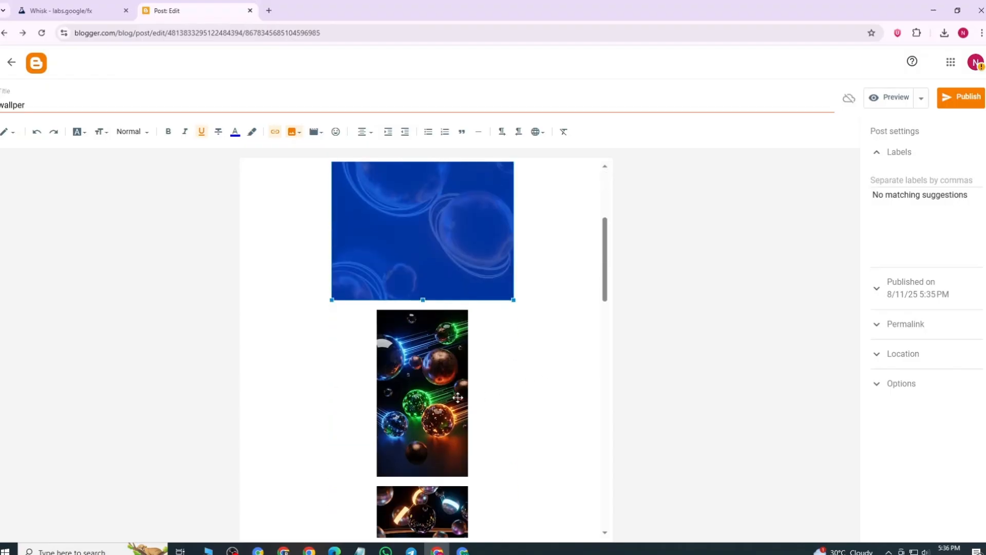
left_click(458, 397)
left_click(441, 489)
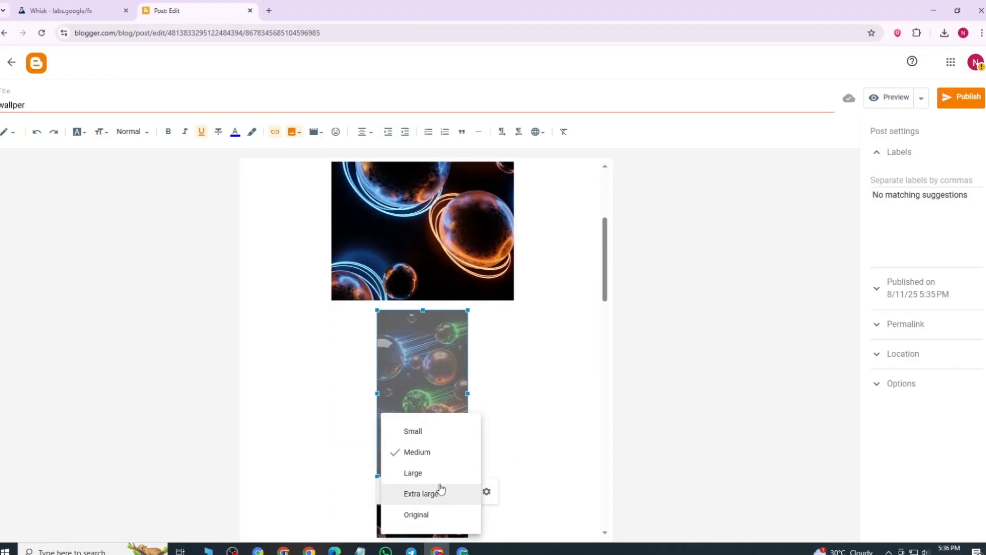
left_click(421, 493)
Step: Enlarge the third, fourth and fifth wallpaper images in the post to Extra large
scroll(504, 313, "down", 3)
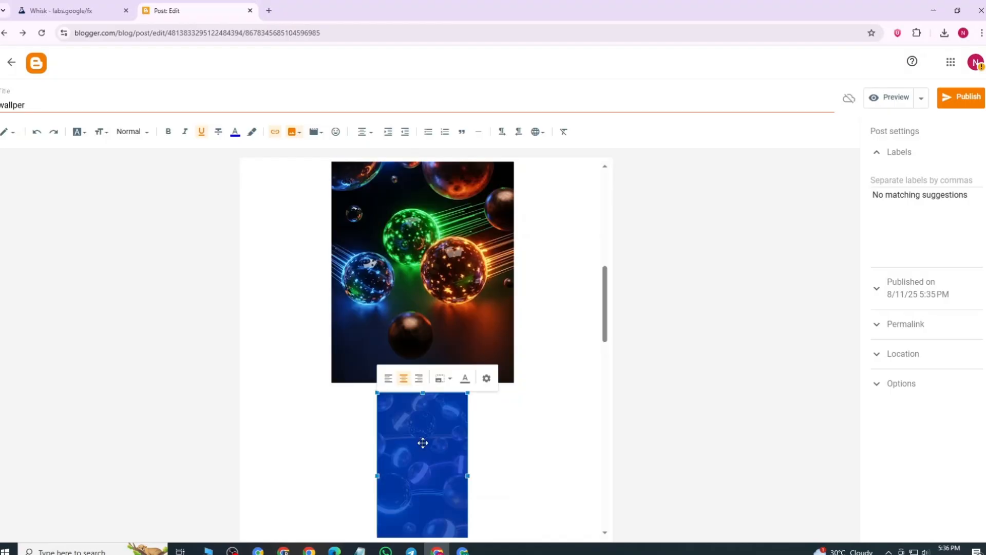
left_click(440, 379)
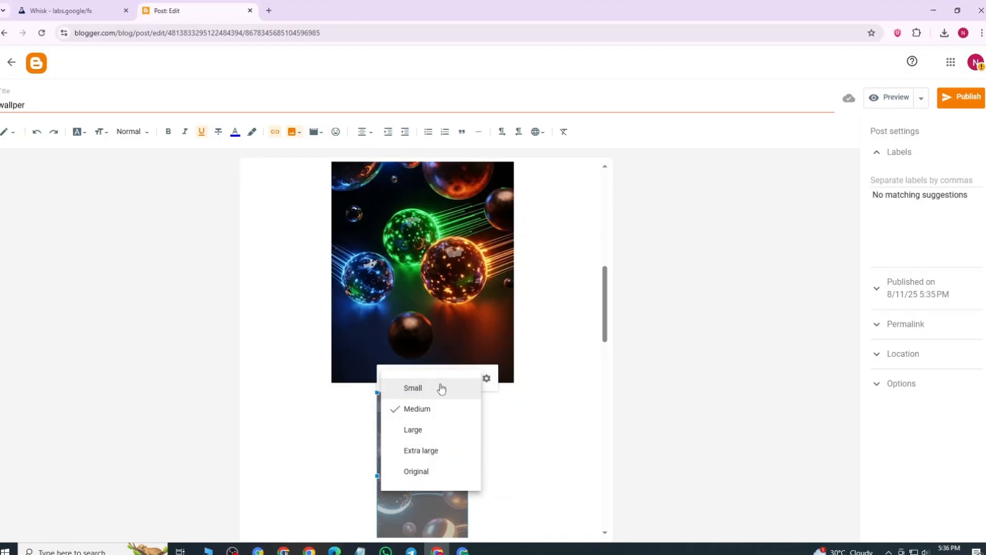
left_click(427, 460)
scroll(500, 396, "down", 10)
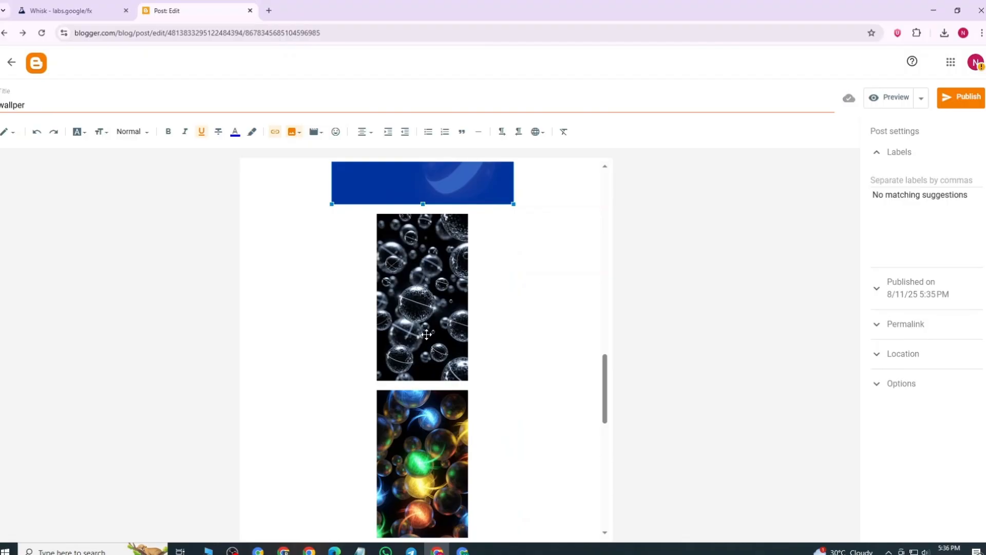
left_click(434, 325)
left_click(440, 396)
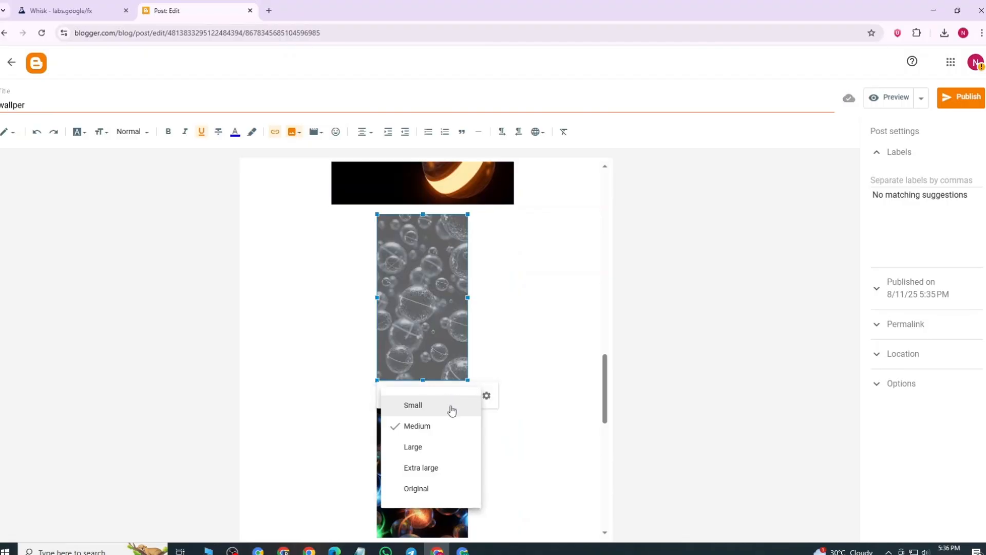
left_click(429, 471)
left_click(443, 410)
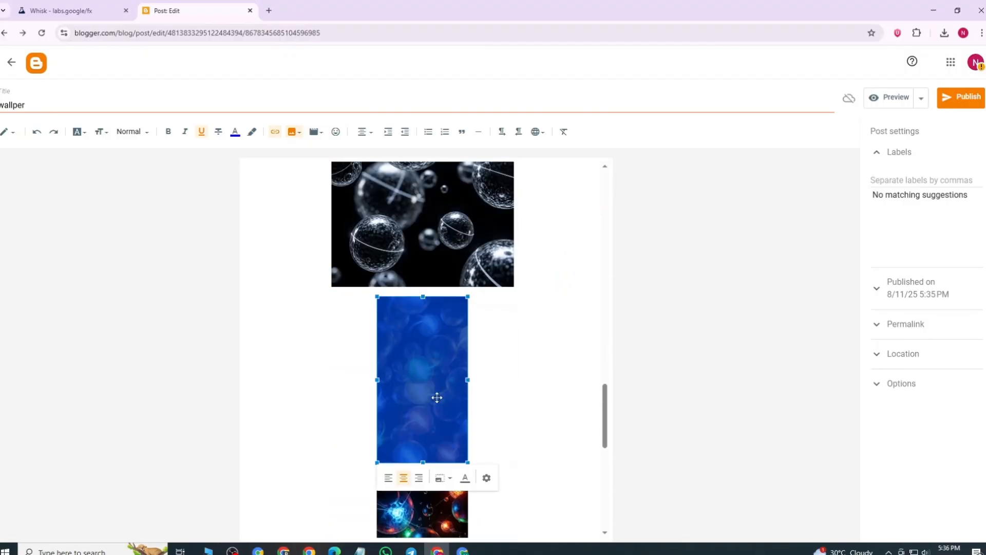
left_click(438, 477)
left_click(427, 494)
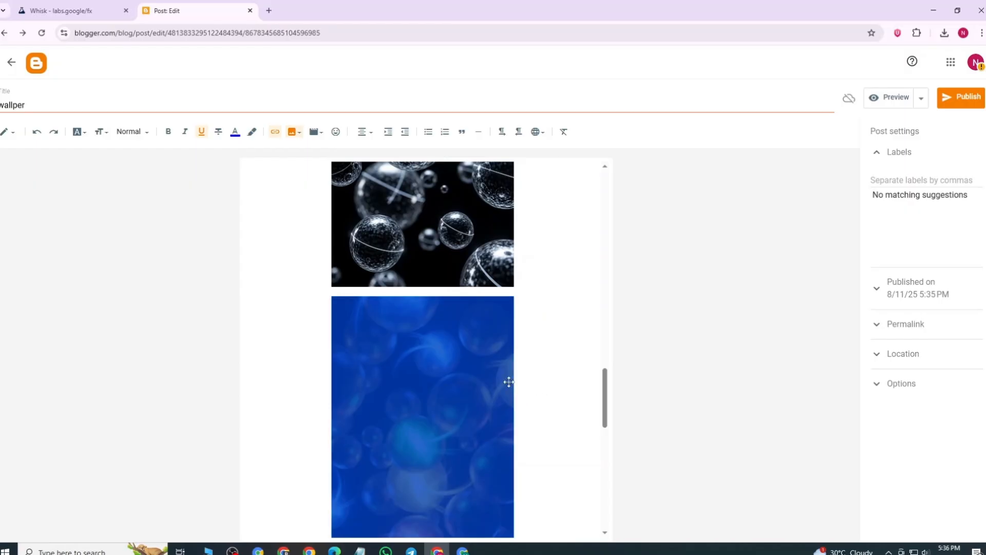
Step: Preview the post in the mobile view and look through the wallpaper images
scroll(462, 273, "up", 5)
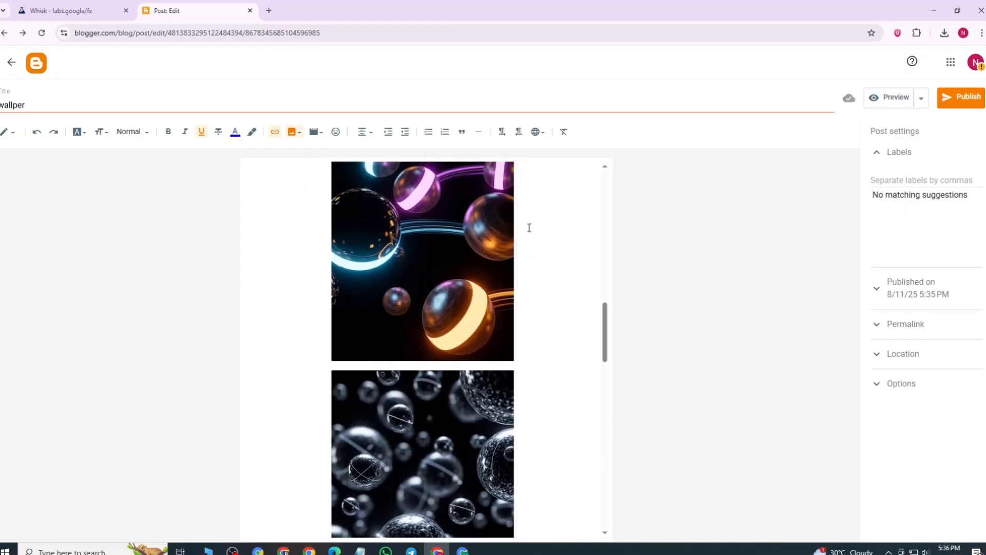
left_click(890, 101)
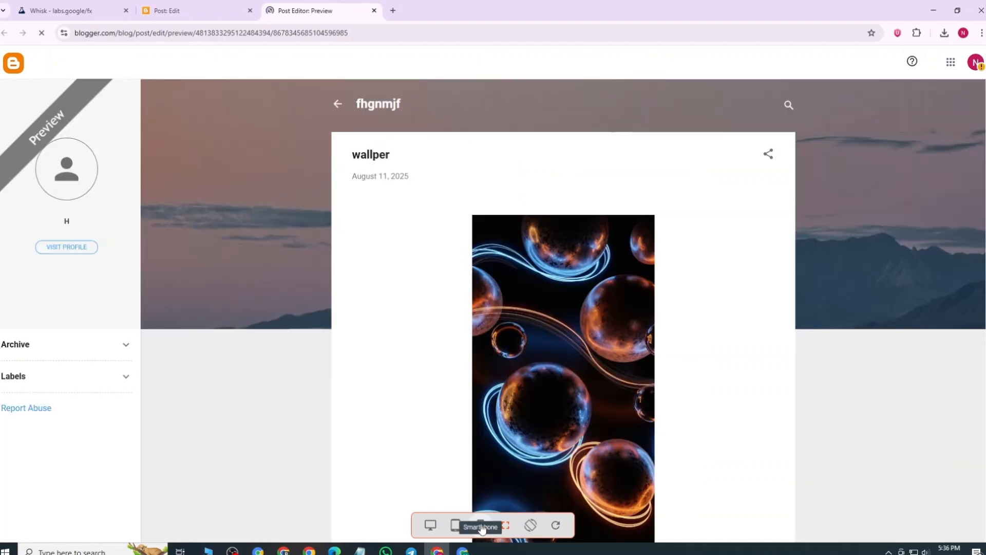
left_click(481, 524)
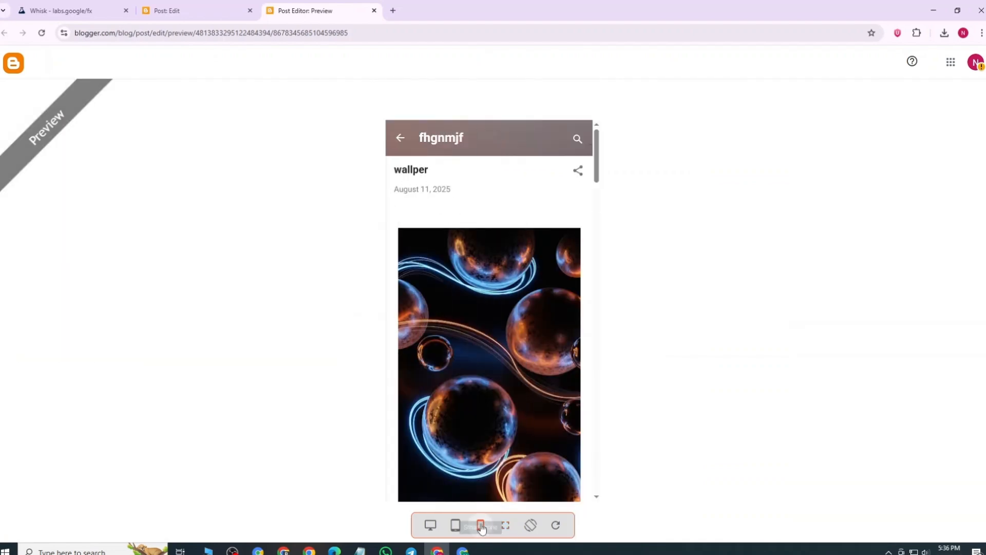
scroll(504, 267, "down", 9)
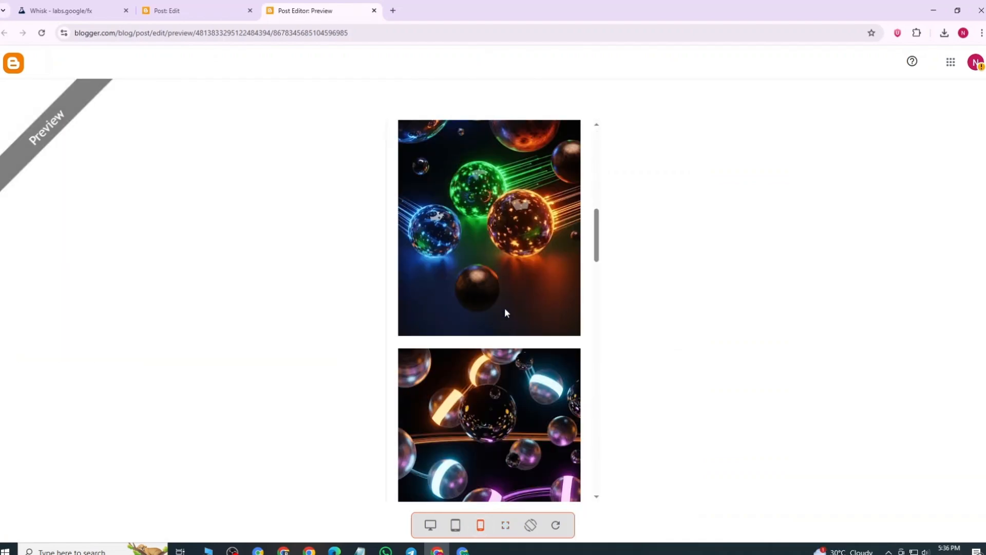
scroll(497, 294, "up", 5)
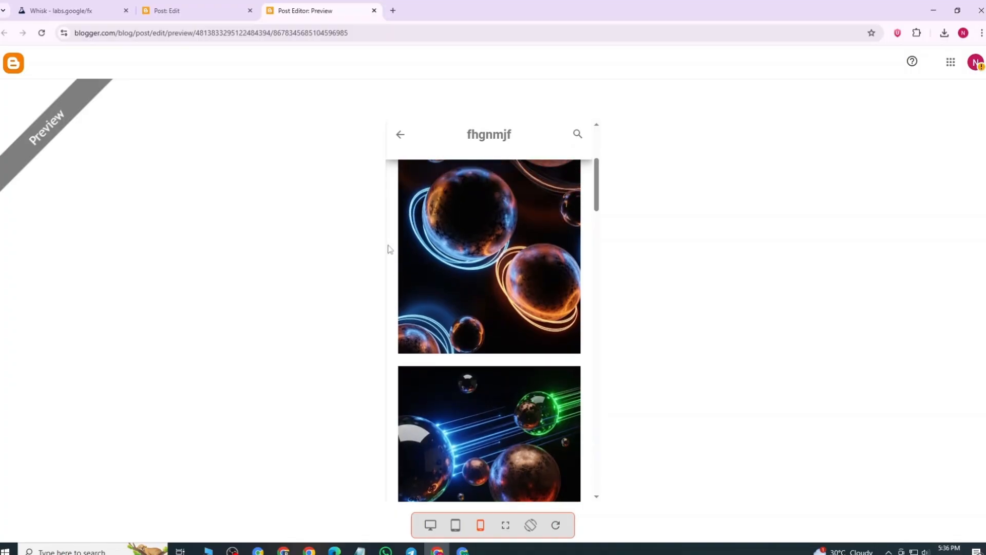
Step: In the post editor, clear the link of the wallpaper with blue and green light beams and set it to open in a new window
left_click(194, 4)
scroll(472, 361, "up", 5)
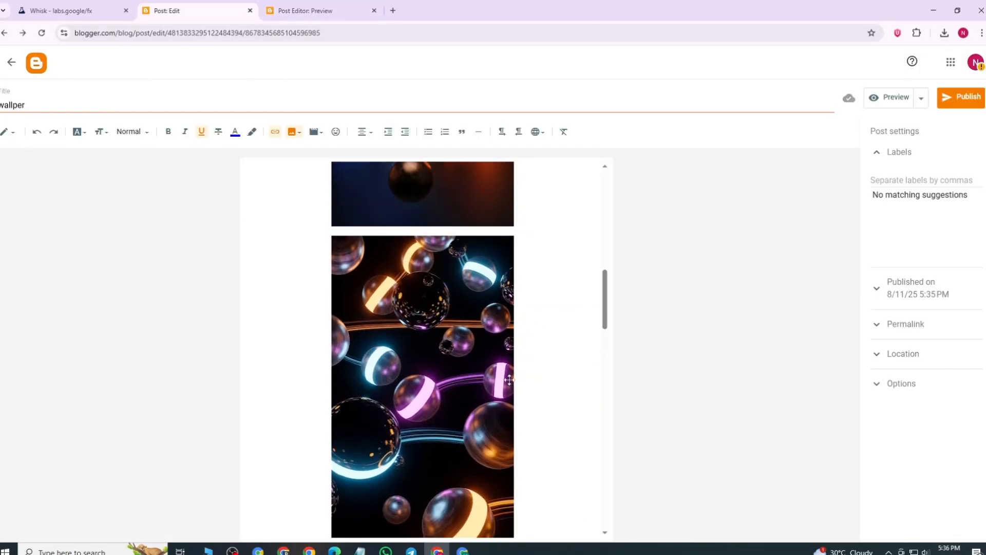
scroll(471, 361, "up", 5)
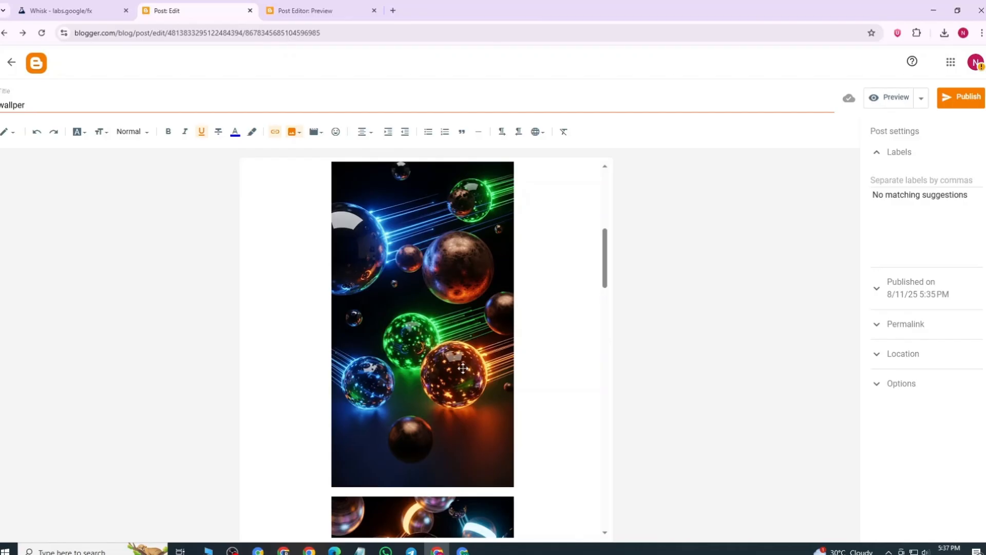
left_click(421, 279)
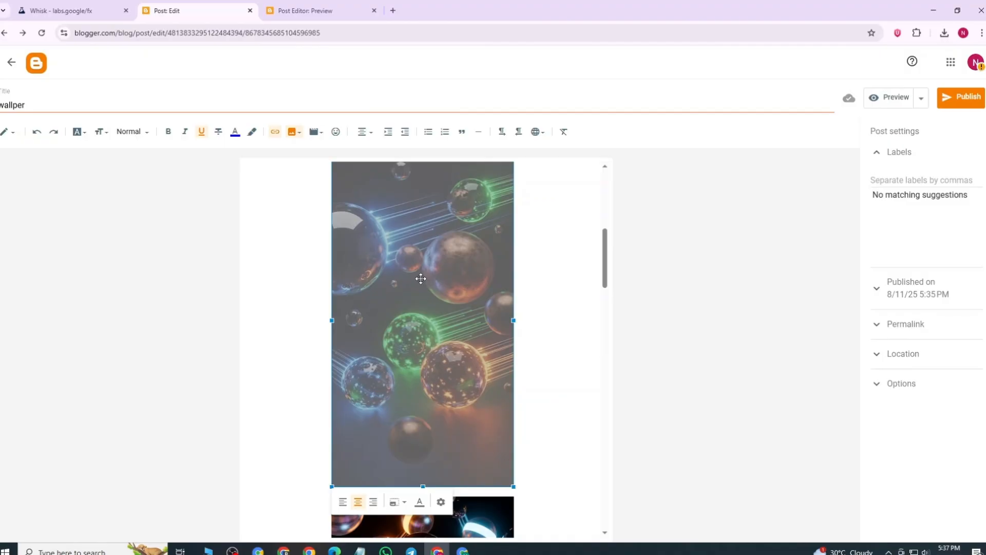
left_click(275, 132)
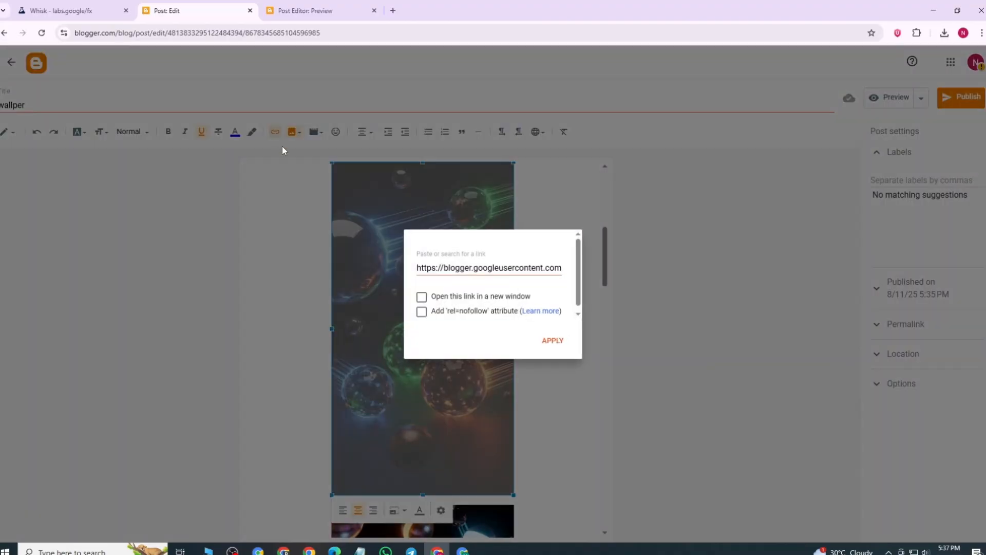
left_click(444, 267)
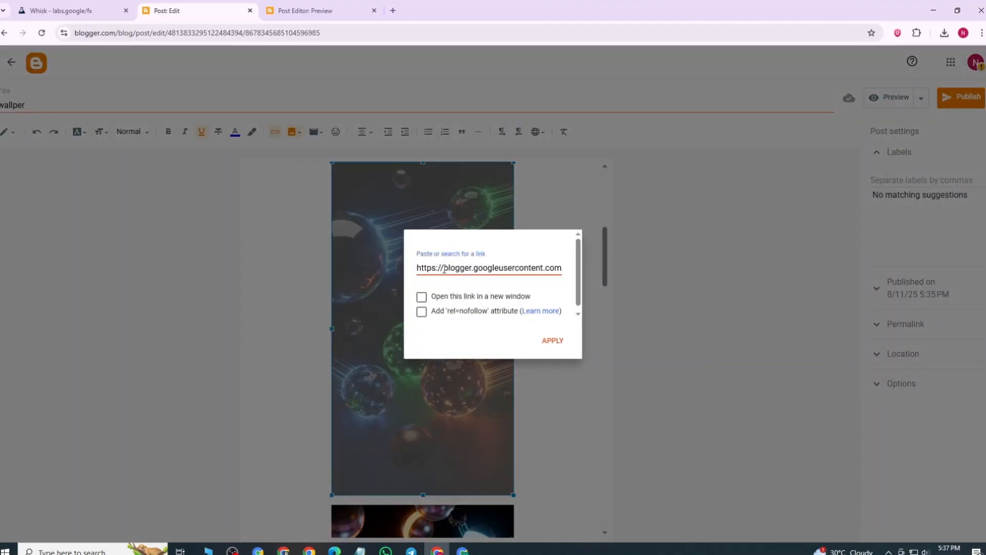
key("ctrl+a")
key("BackSpace")
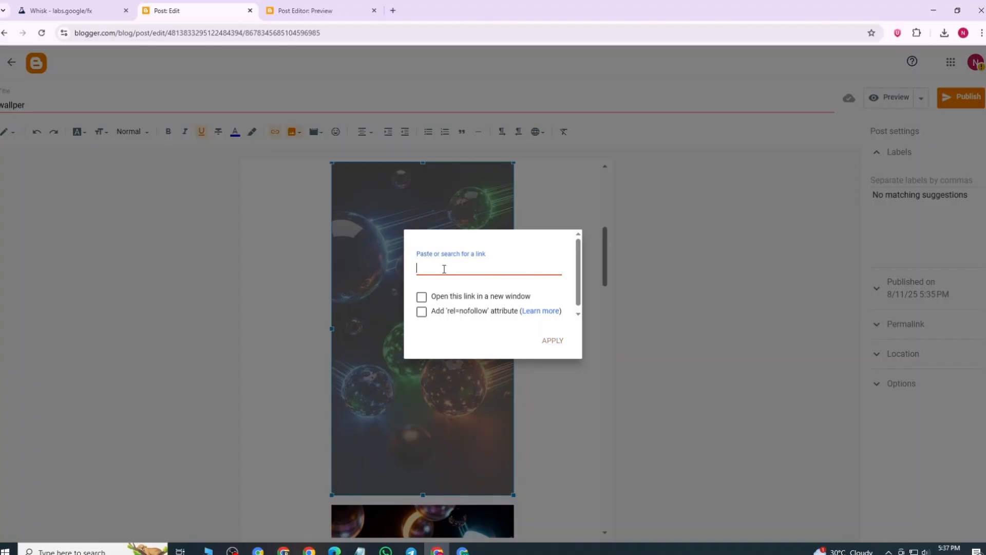
left_click(422, 298)
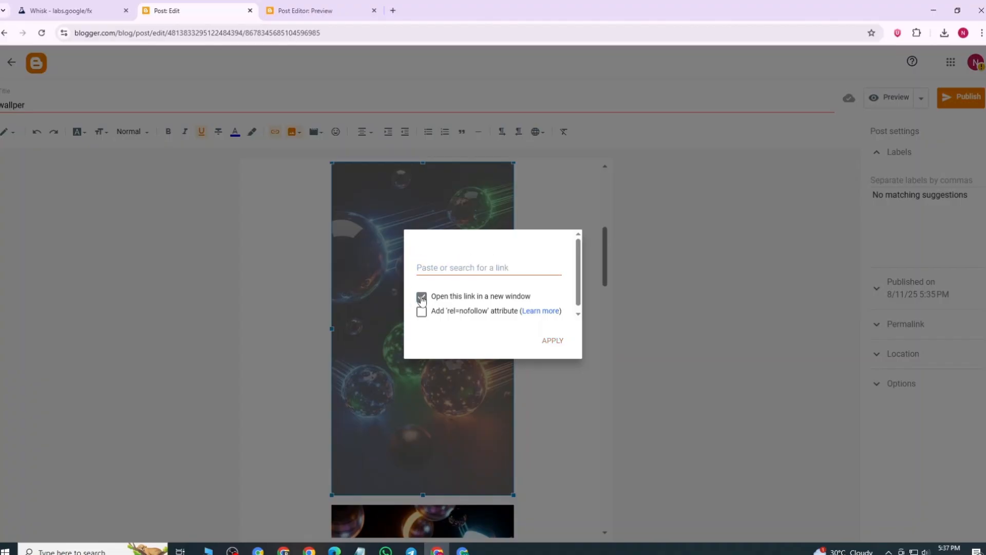
Step: Switch to Adsterra and copy the SecrectMethod direct link
left_click(463, 550)
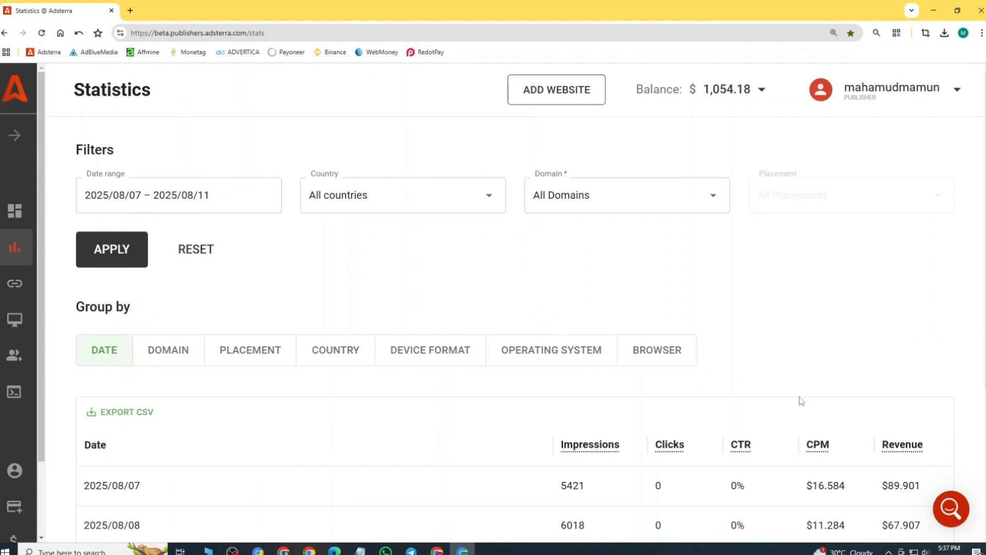
left_click(15, 283)
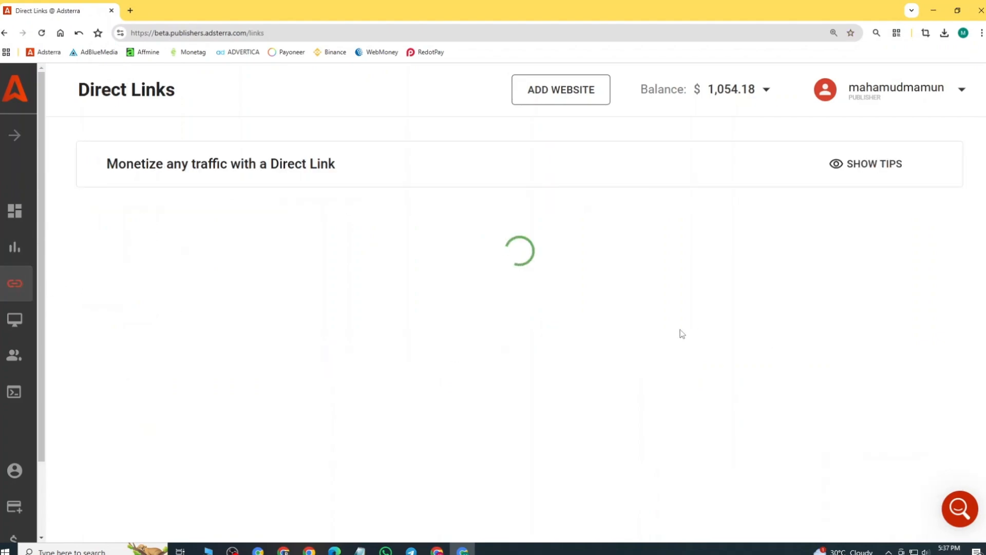
left_click(718, 329)
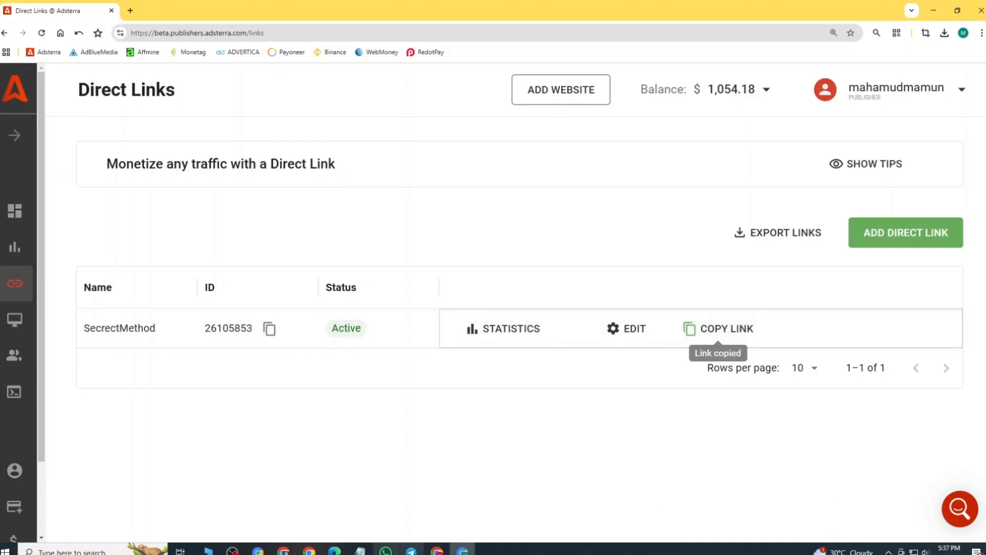
Step: Switch back to the Blogger post and apply the copied Adsterra direct link to the selected wallpaper
left_click(438, 551)
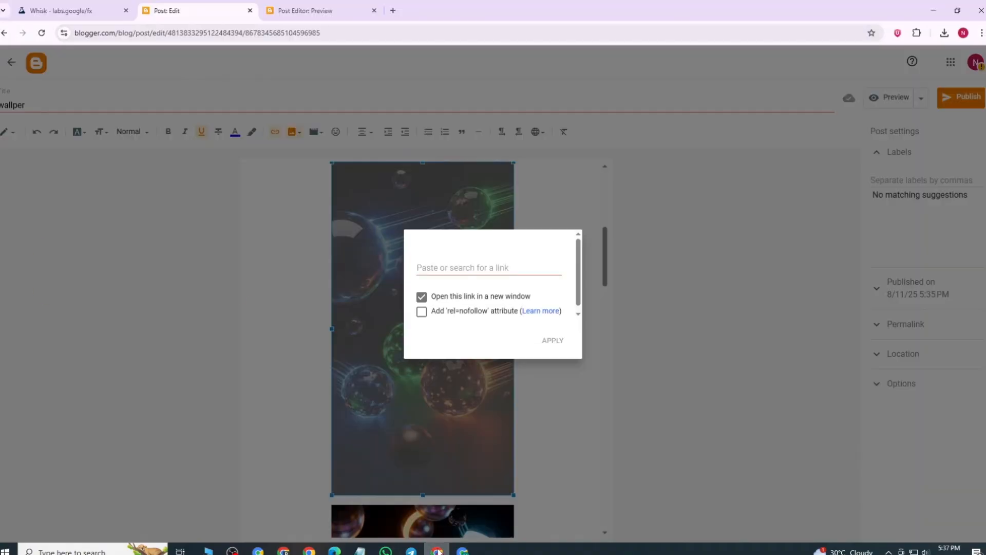
left_click(438, 266)
right_click(438, 266)
left_click(469, 394)
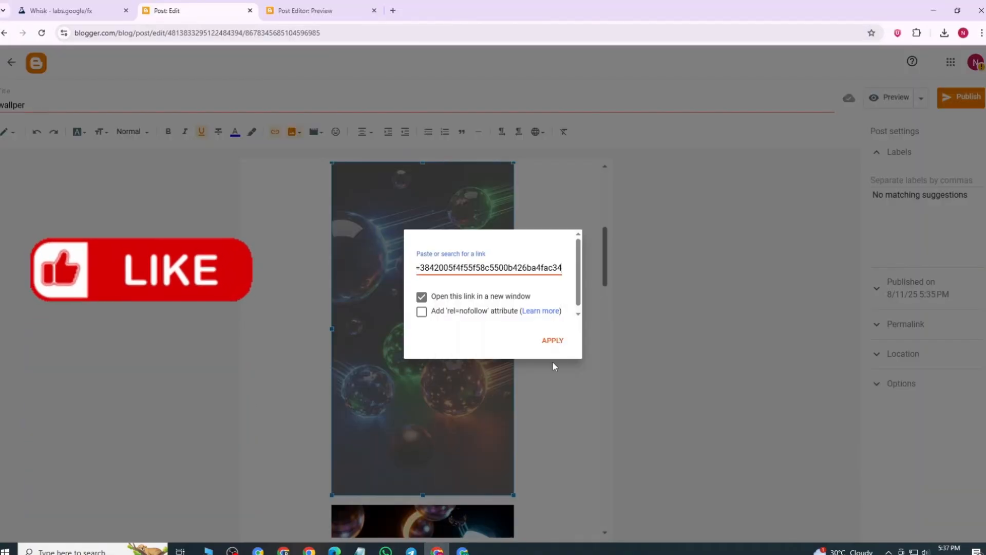
left_click(553, 342)
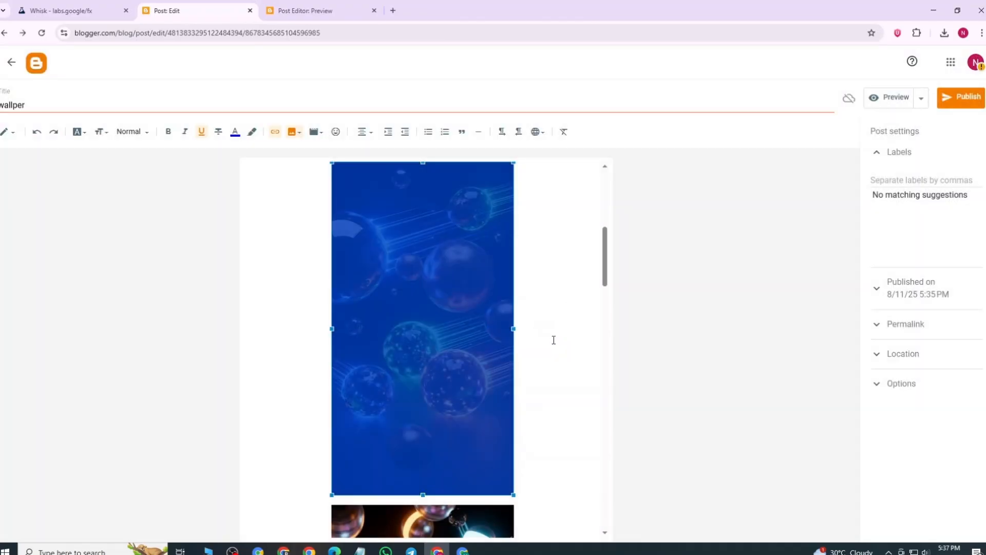
Step: Replace the link of the wallpaper with neon-banded spheres with the Adsterra direct link, opening in a new window
scroll(566, 334, "down", 4)
left_click(440, 365)
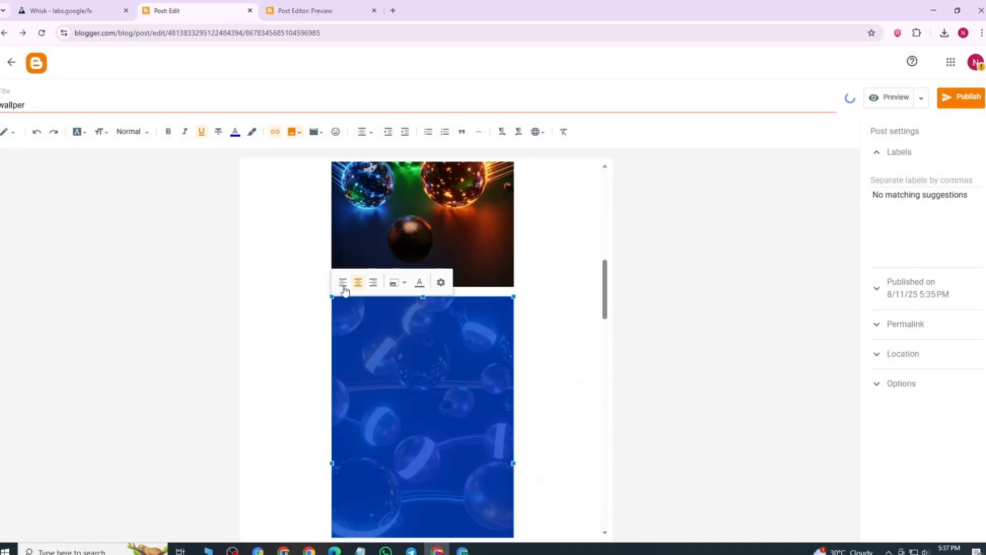
left_click(275, 132)
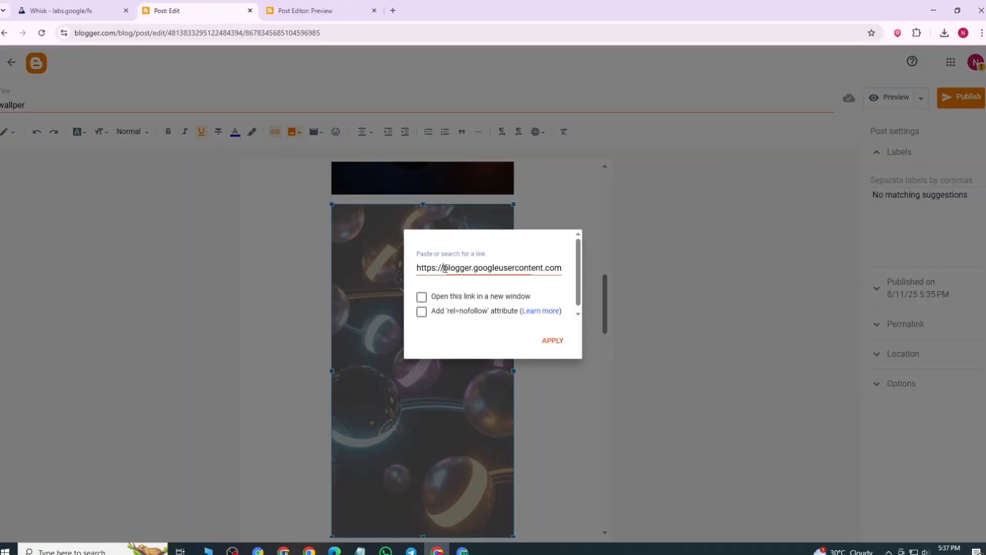
triple_click(445, 277)
key("BackSpace")
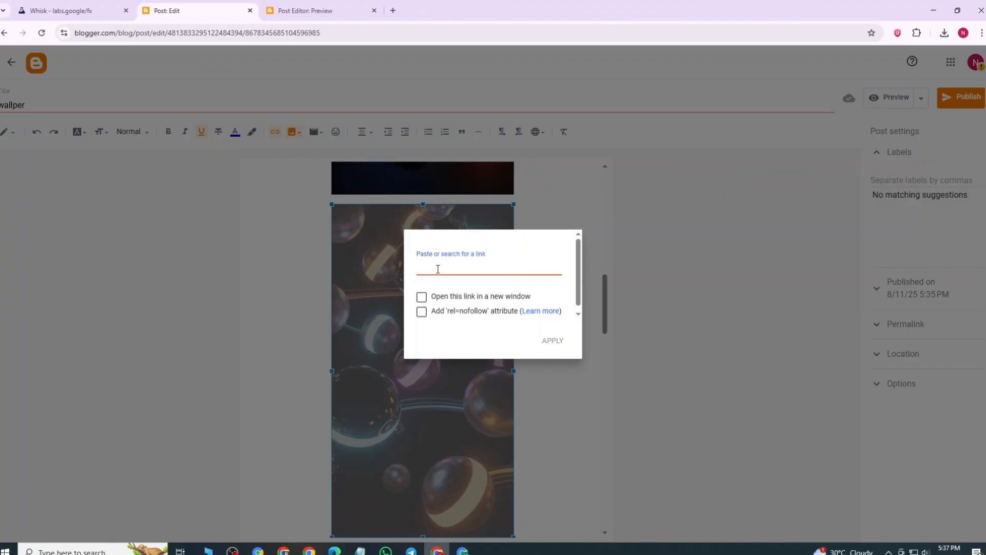
right_click(438, 269)
left_click(466, 399)
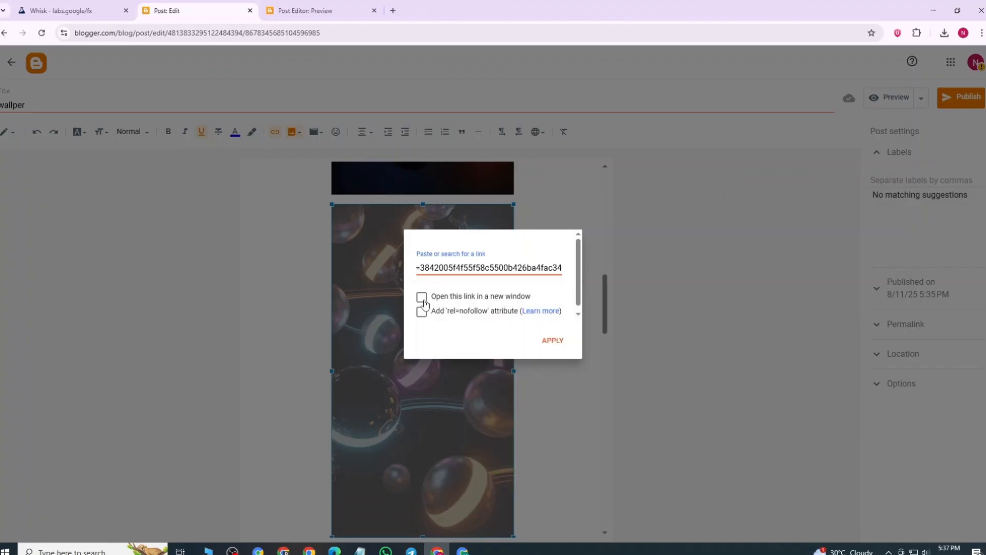
left_click(422, 298)
left_click(553, 341)
Step: Replace the link of the following wallpaper, the dark one with clear glass spheres, with the Adsterra direct link
scroll(463, 370, "down", 4)
left_click(437, 396)
left_click(396, 326)
key("BackSpace")
left_click(553, 341)
Step: Replace the link of the wallpaper with glowing green and yellow bubbles with the Adsterra direct link, opening in a new window
scroll(464, 386, "down", 5)
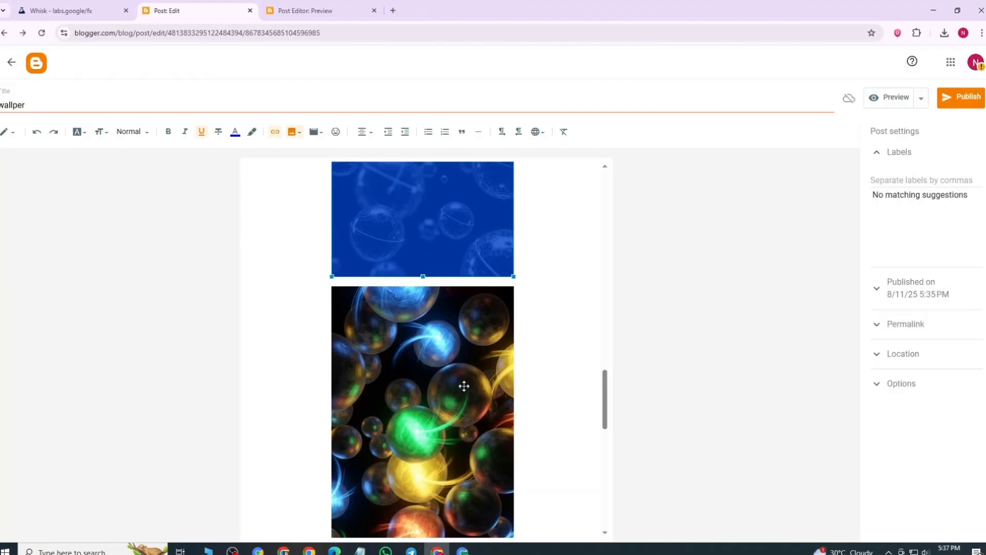
left_click(464, 385)
left_click(275, 132)
key("BackSpace")
right_click(459, 272)
left_click(492, 400)
left_click(422, 297)
left_click(553, 342)
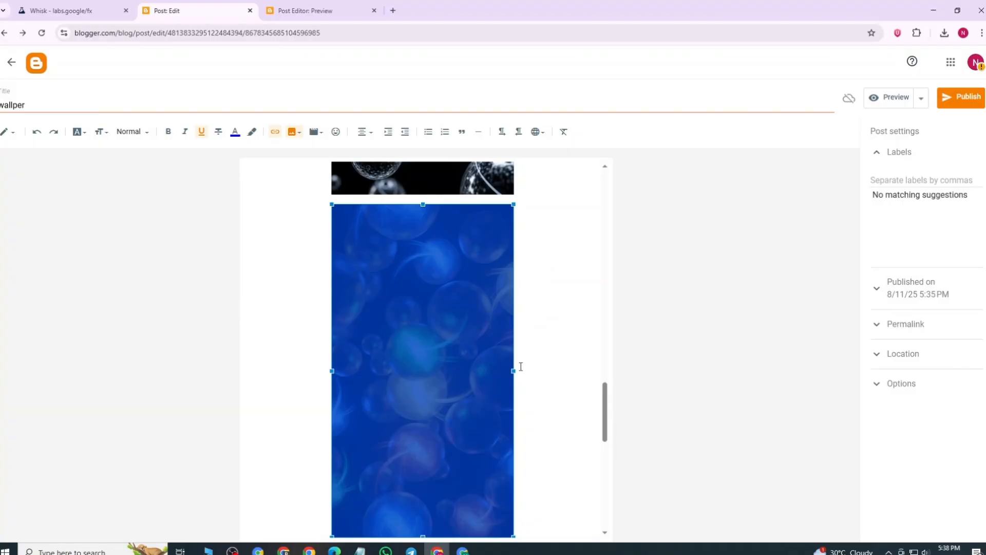
Step: Publish the wallper post to the blog and confirm the publication
scroll(521, 366, "up", 15)
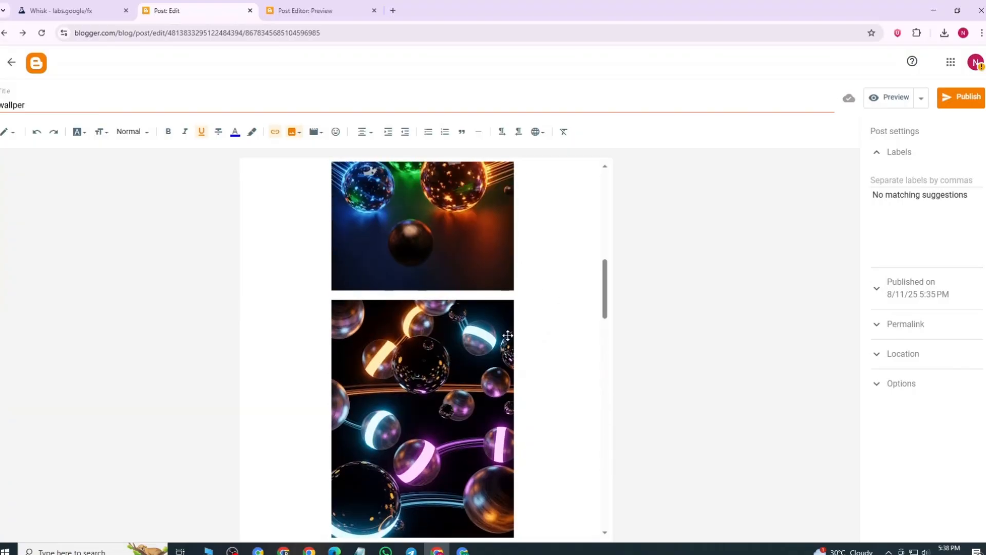
left_click(959, 105)
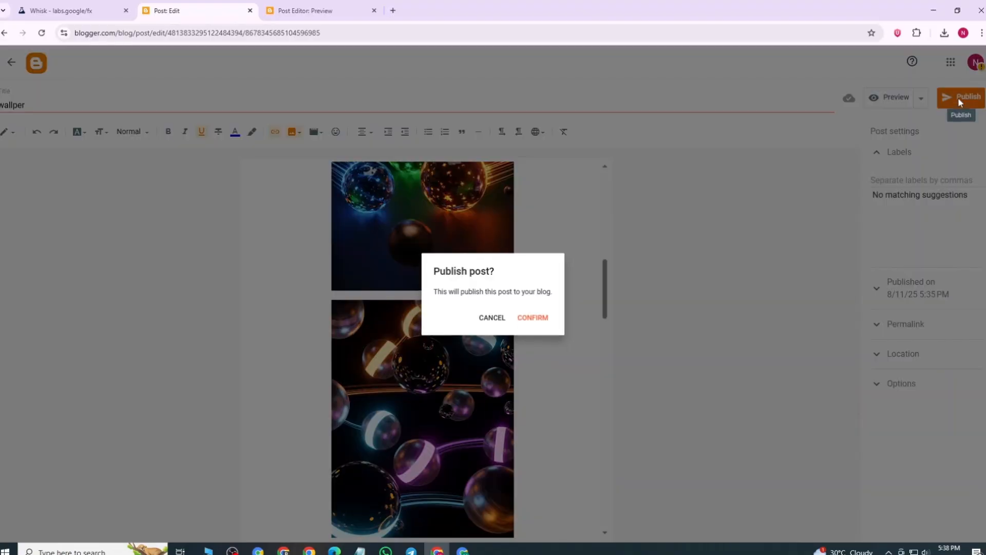
left_click(535, 319)
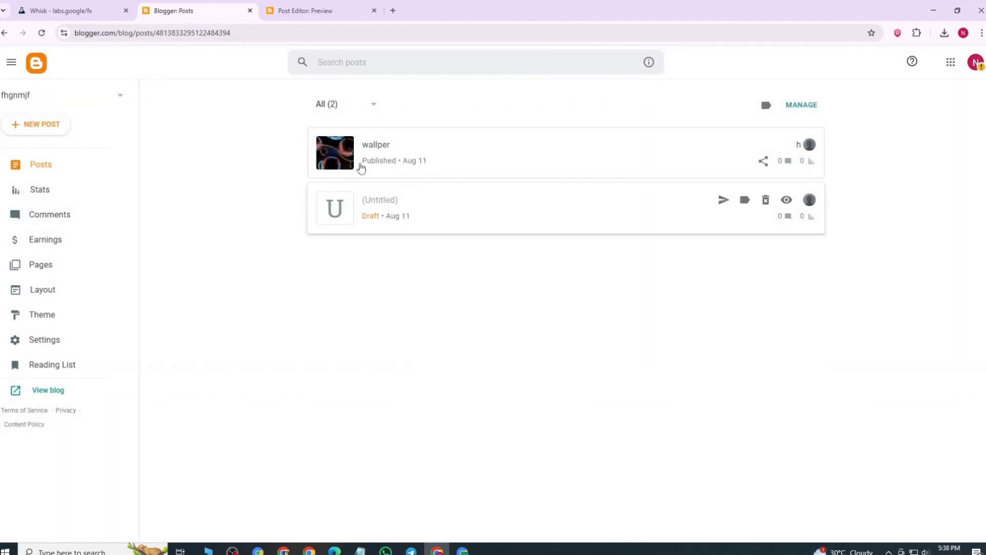
left_click(72, 10)
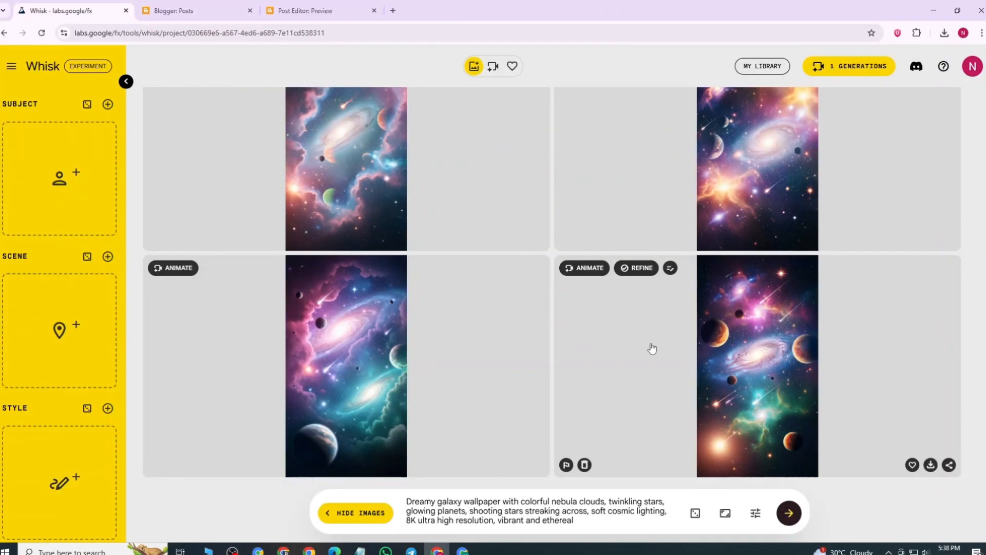
left_click(205, 9)
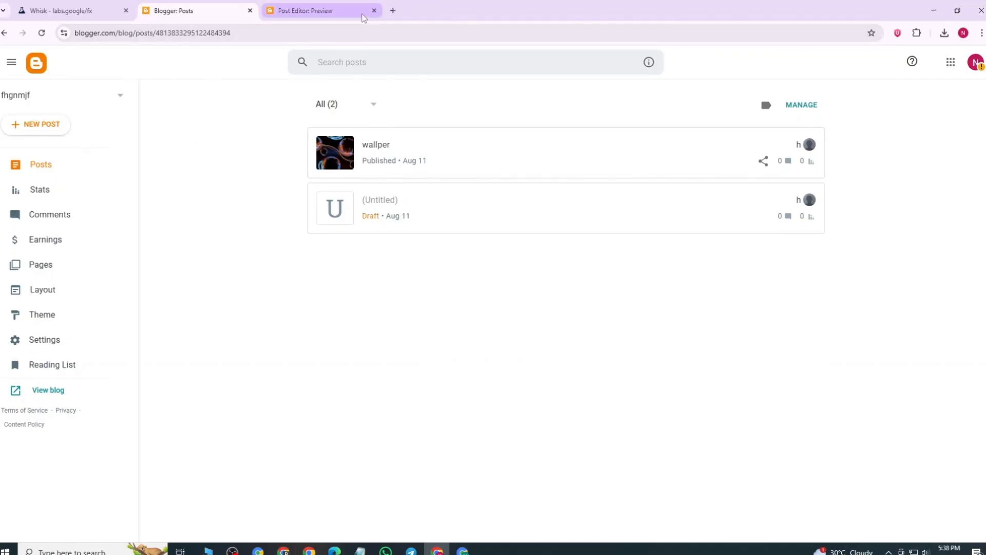
Step: Search the web for google search console in a new tab, open Google Search Console and start its property setup
left_click(393, 10)
left_click(331, 31)
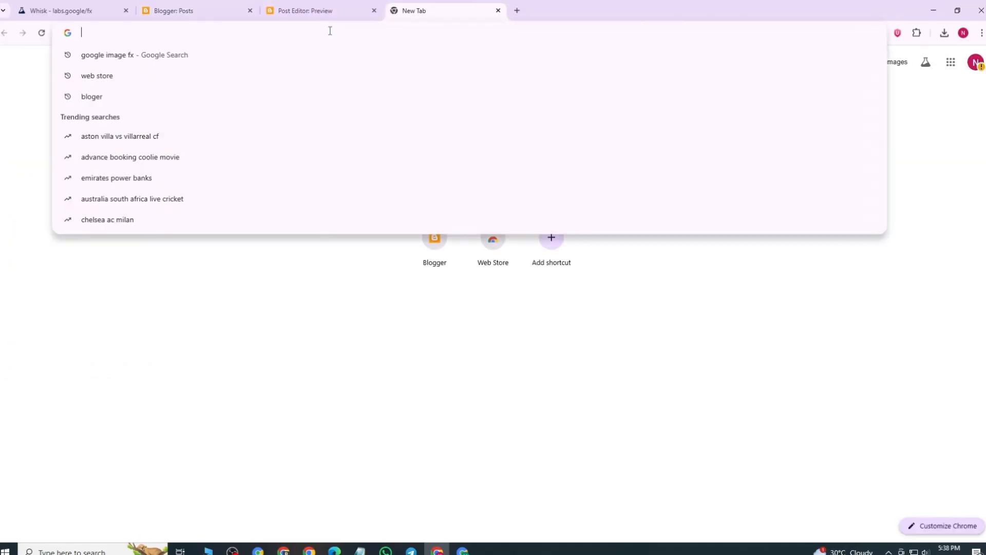
type("google se")
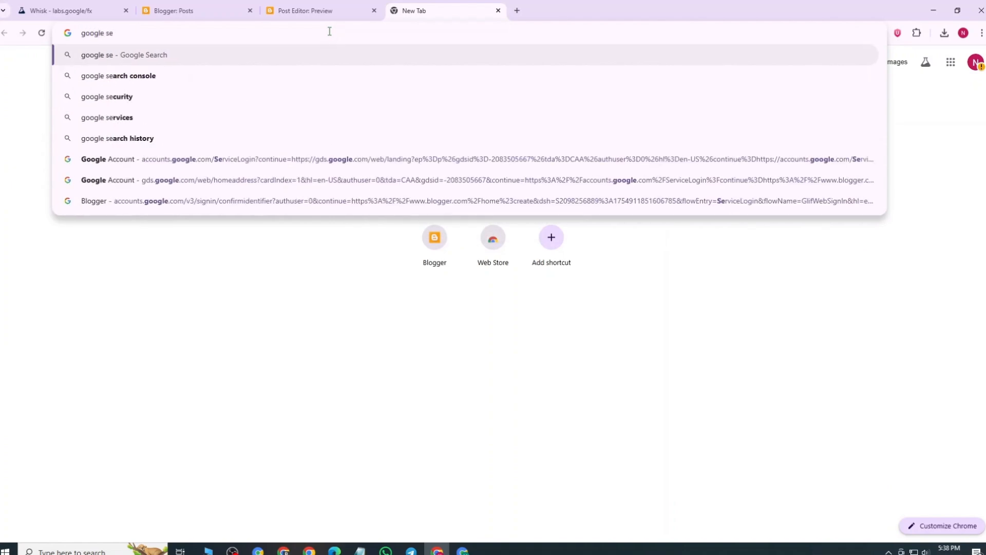
left_click(151, 82)
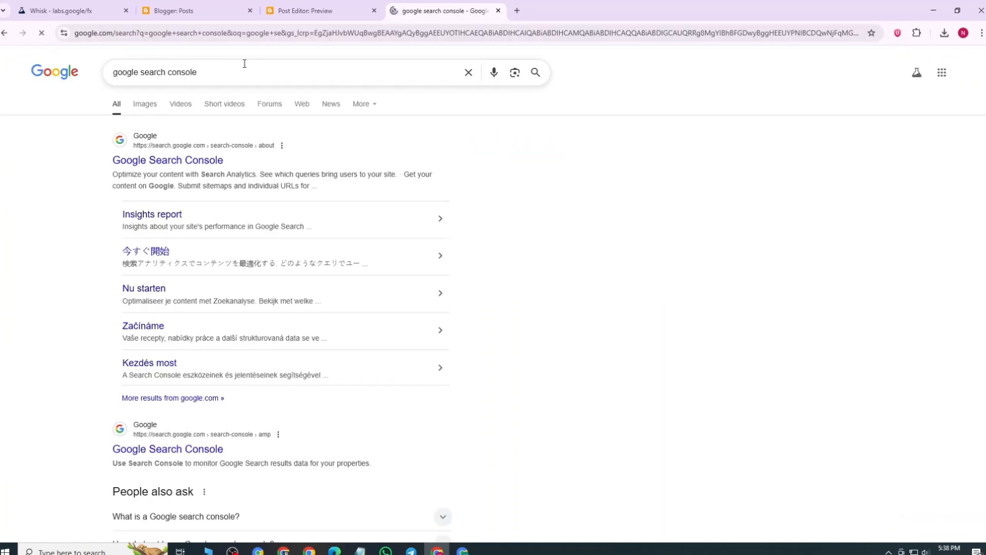
left_click(157, 163)
left_click(195, 10)
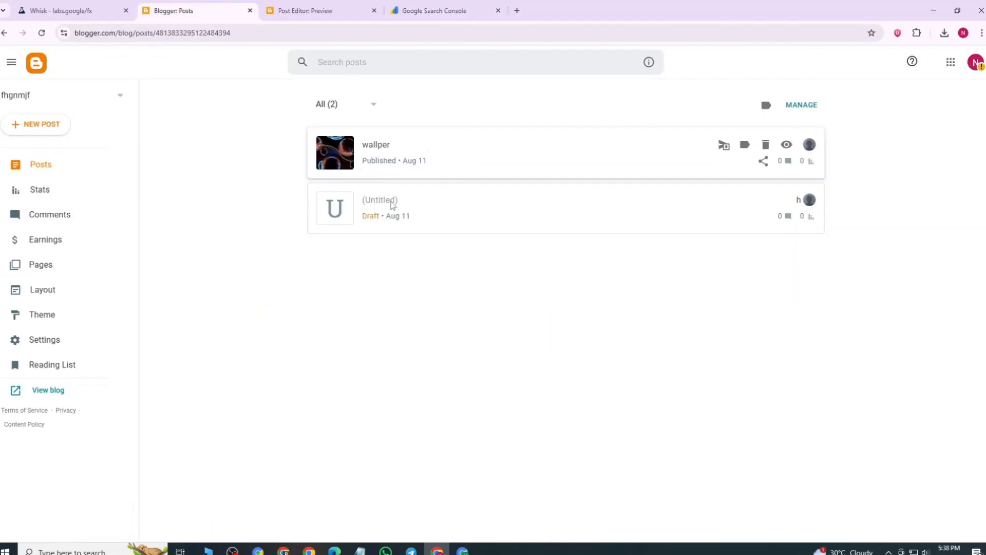
left_click(433, 5)
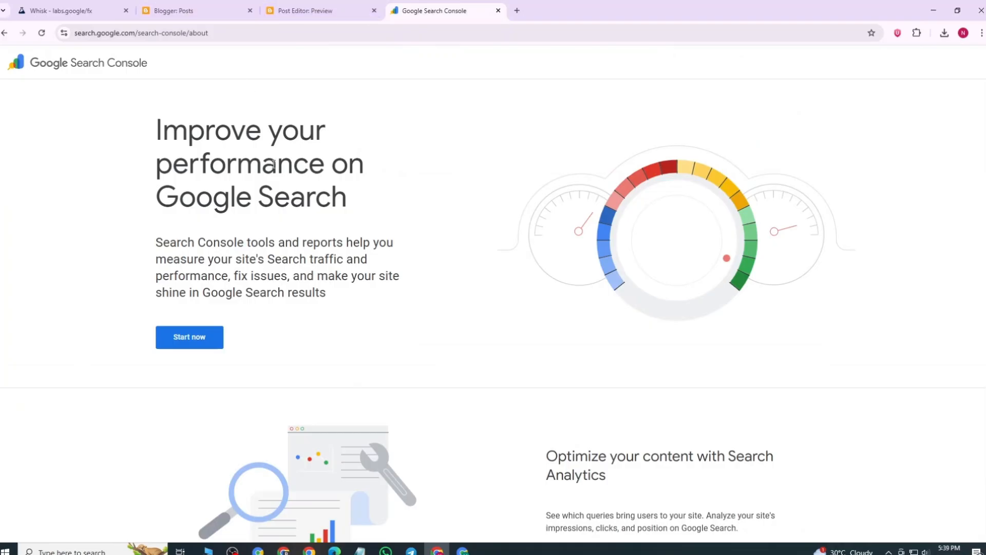
left_click(191, 343)
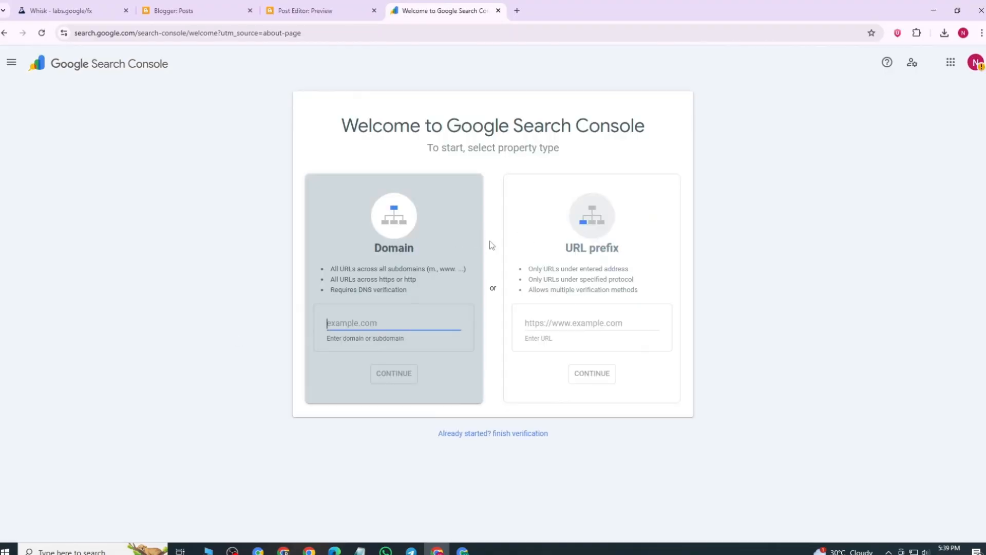
Step: Open the live blog from Blogger, copy its address torxreami.blogspot.com and return to the Search Console property type selection
left_click(204, 6)
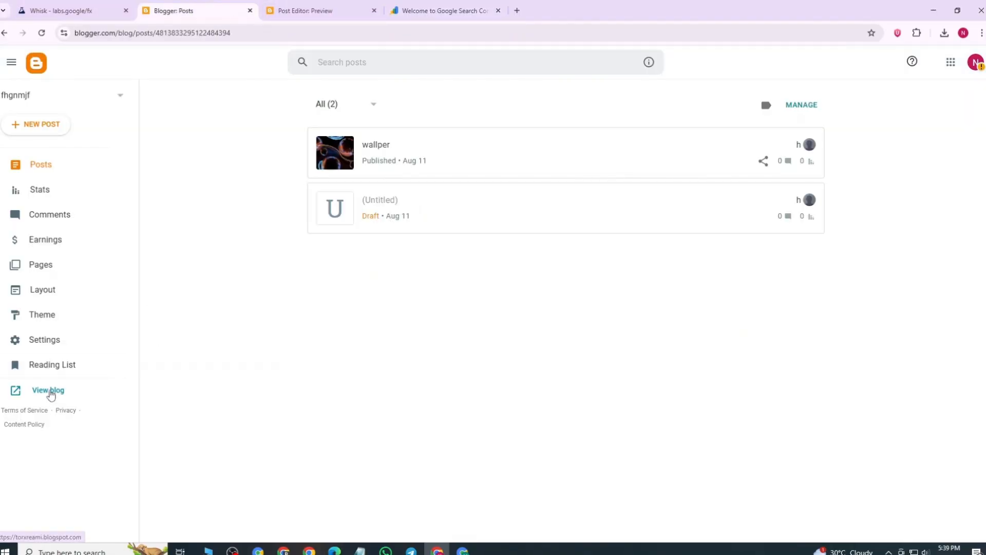
left_click(50, 391)
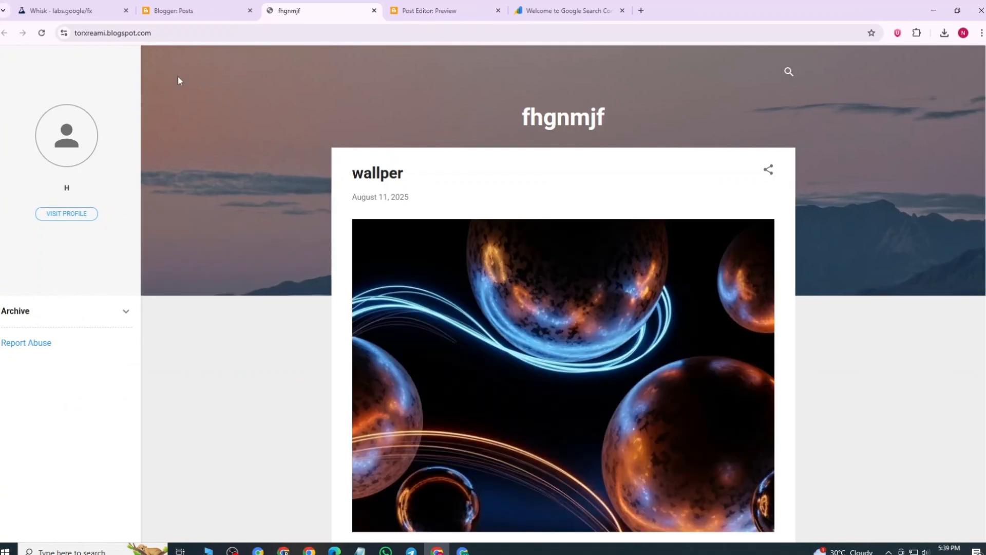
left_click(164, 32)
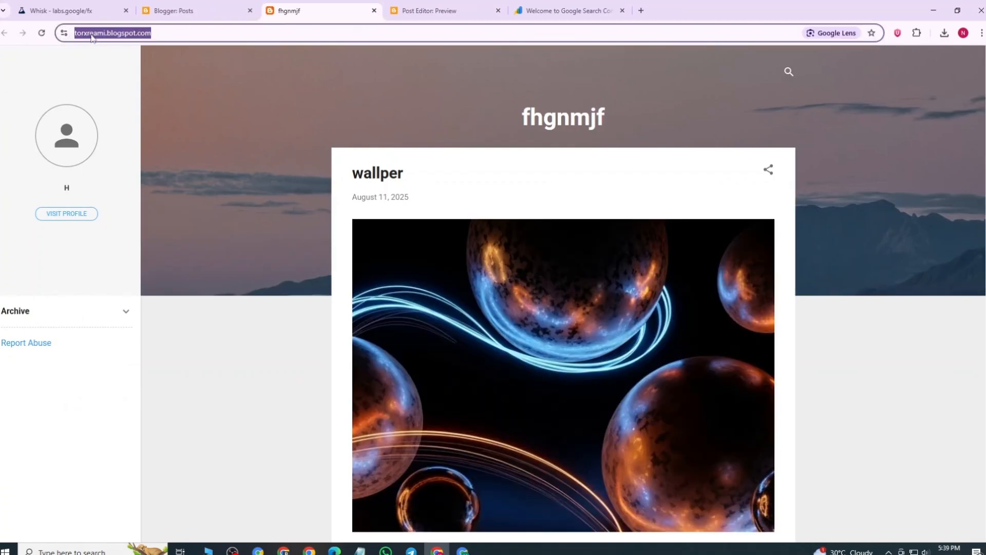
right_click(110, 37)
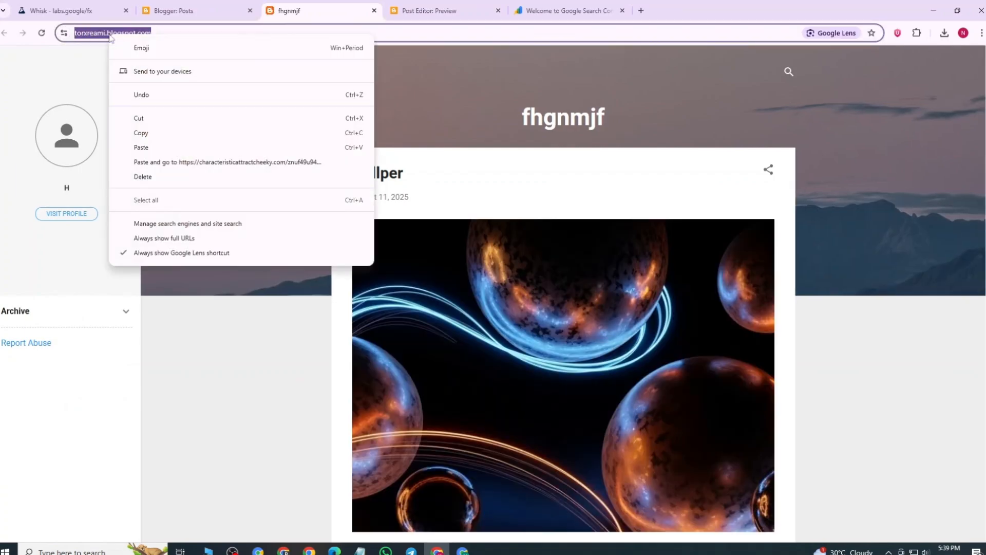
left_click(143, 132)
left_click(548, 8)
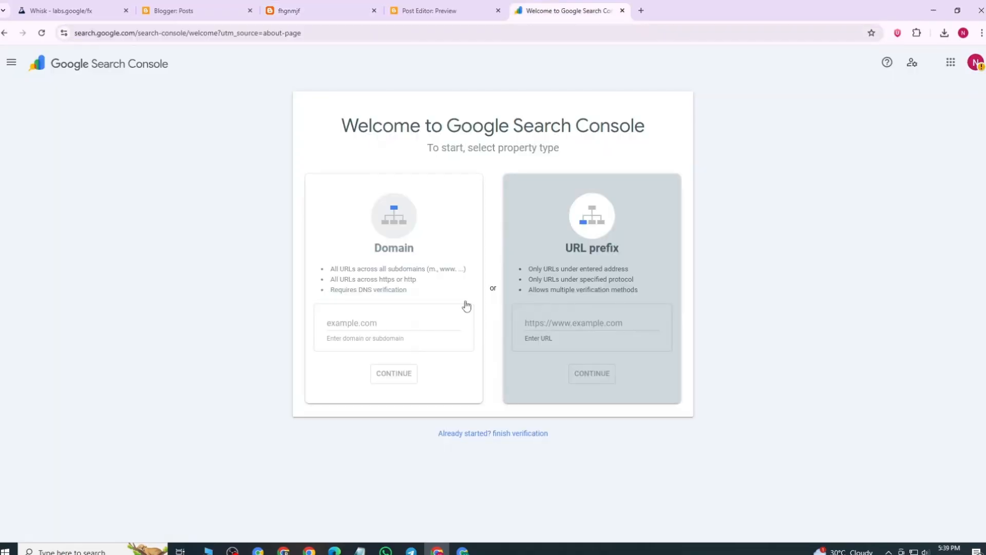
left_click(549, 324)
right_click(549, 324)
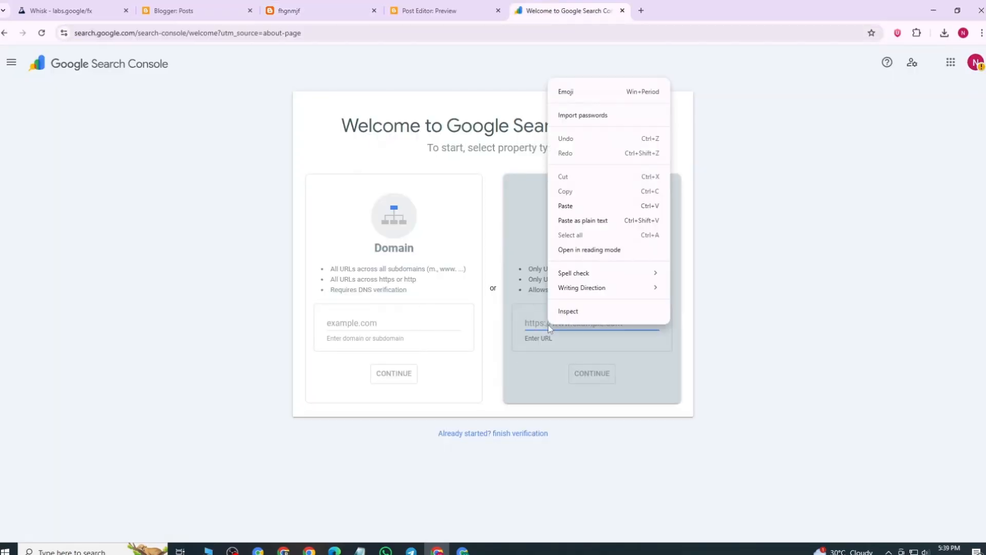
left_click(565, 206)
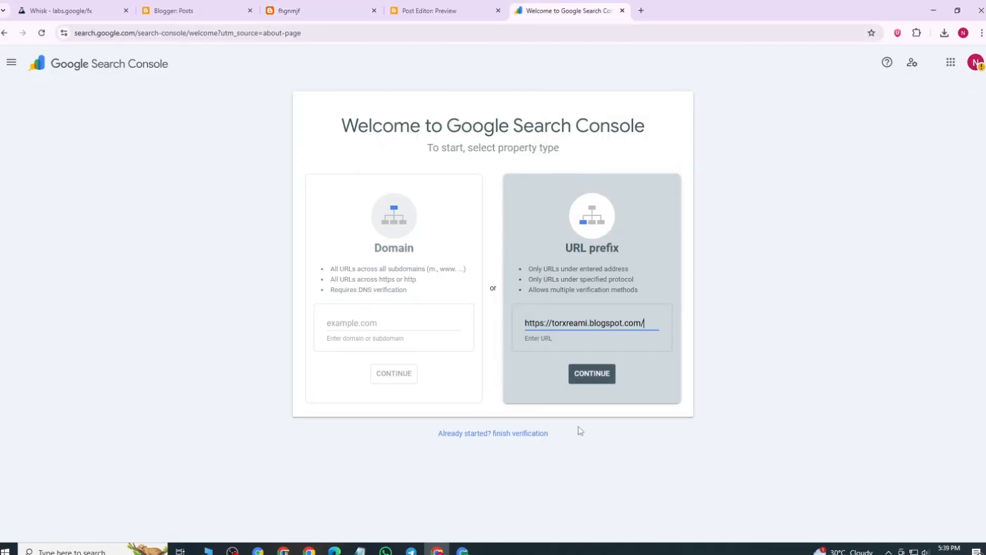
left_click(589, 377)
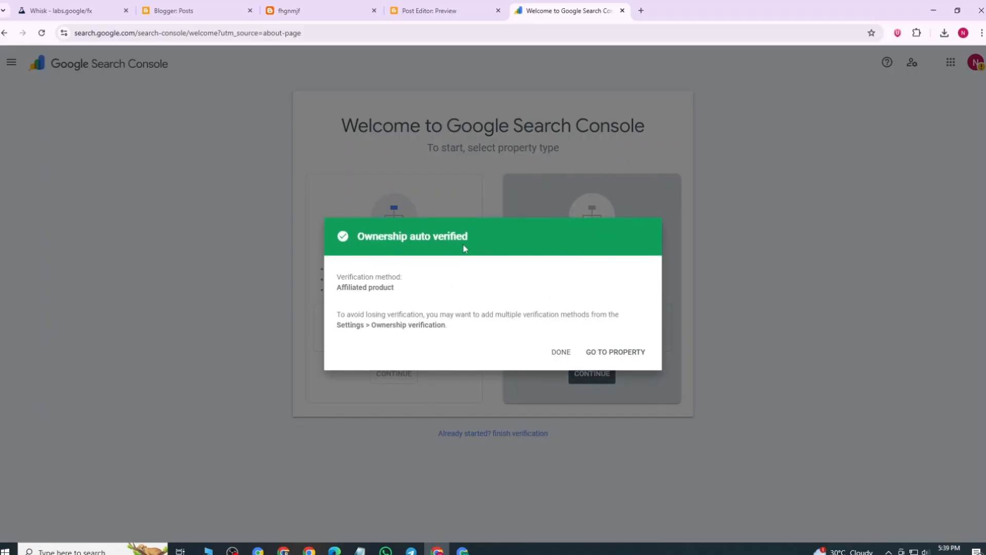
left_click(211, 12)
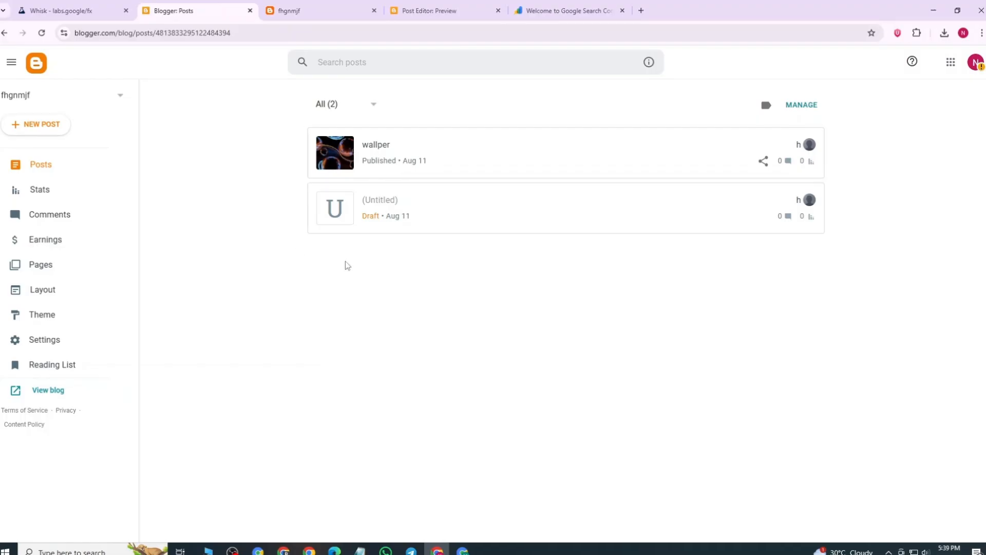
left_click(566, 10)
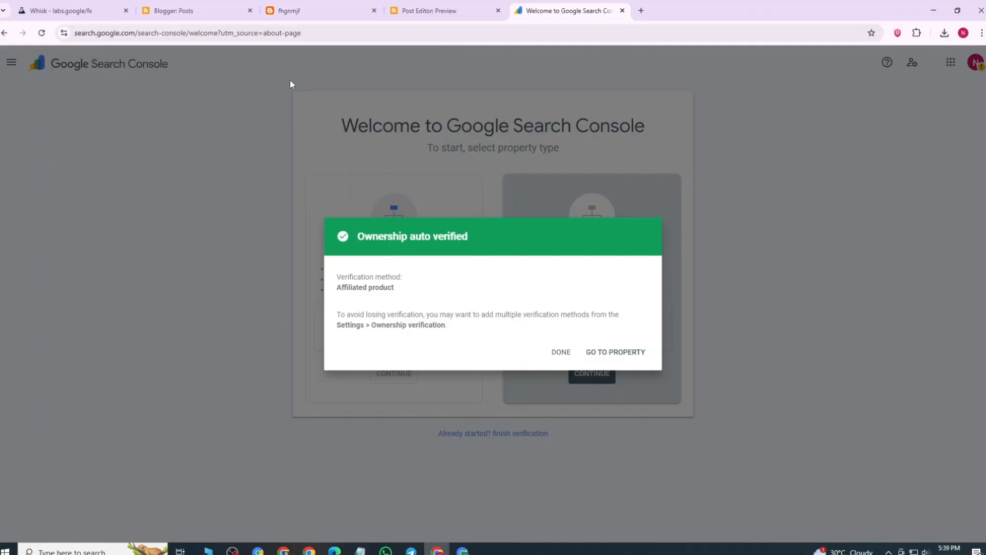
left_click(211, 11)
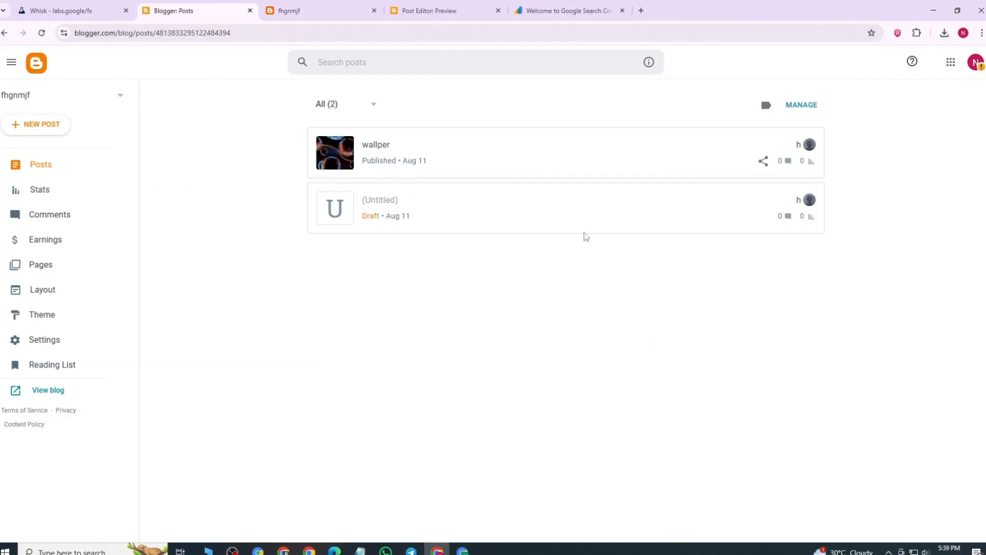
left_click(546, 12)
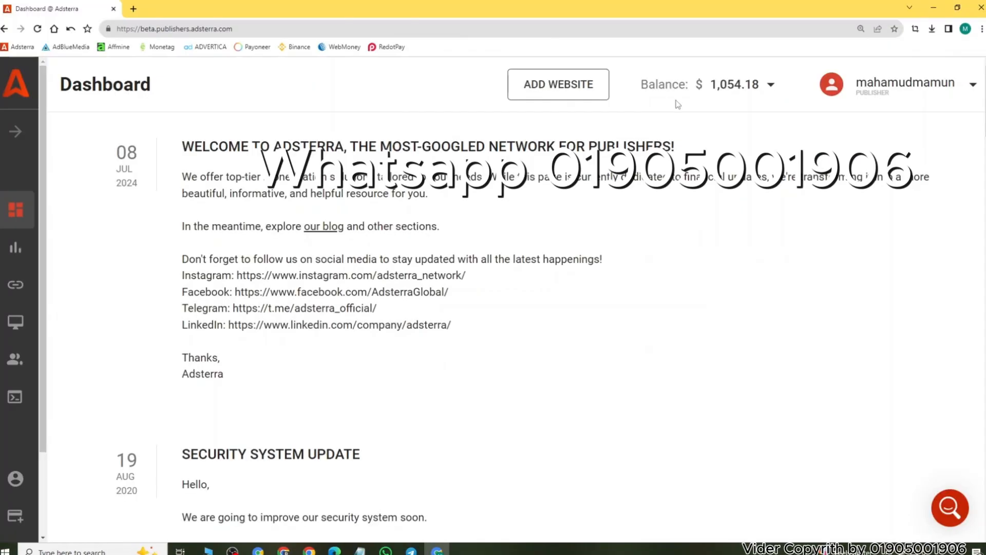
Step: Switch to the Adsterra publisher dashboard and examine the balance breakdown of earned, paid, adjustment and referral amounts
left_click_drag(642, 85, 756, 90)
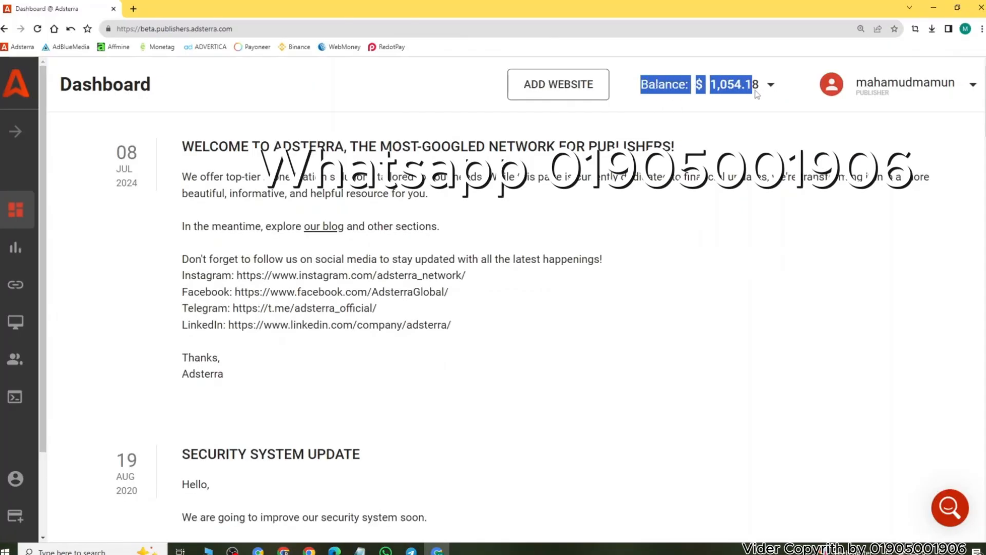
left_click(668, 93)
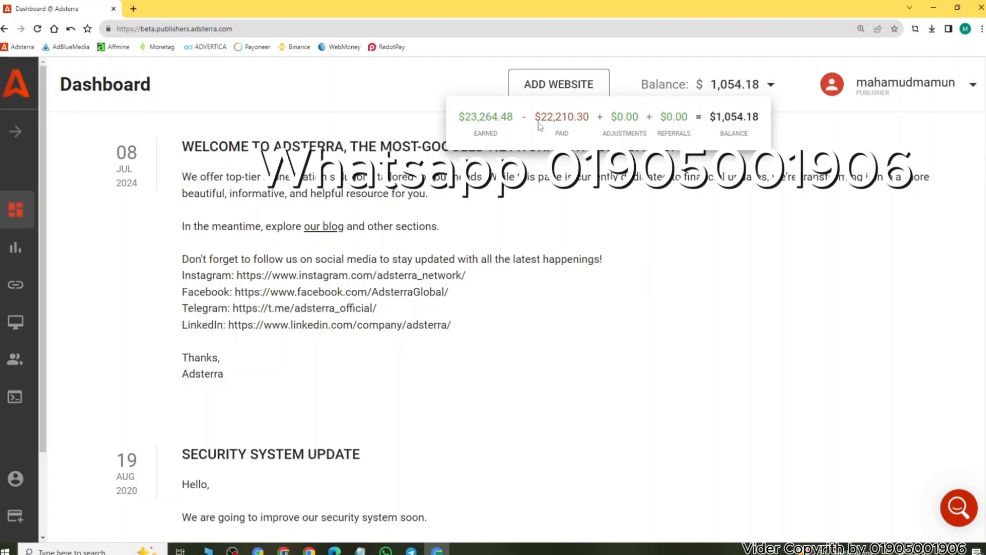
left_click_drag(519, 127, 713, 127)
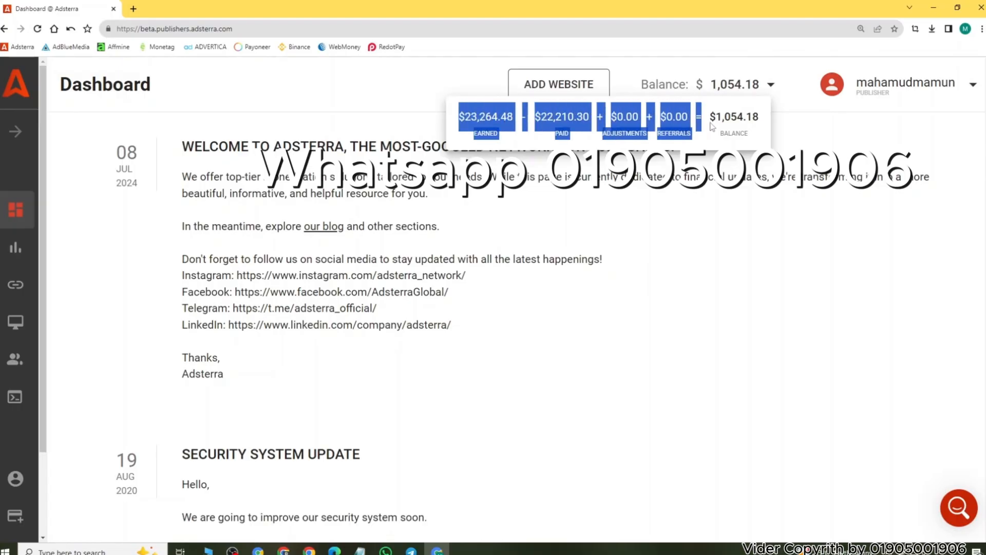
left_click(690, 121)
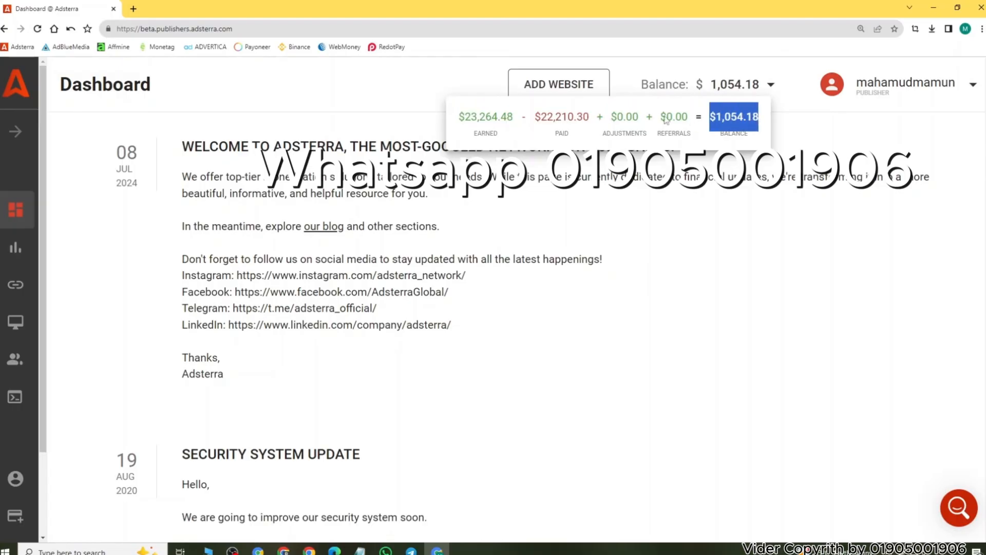
left_click_drag(466, 121, 521, 120)
left_click(522, 122)
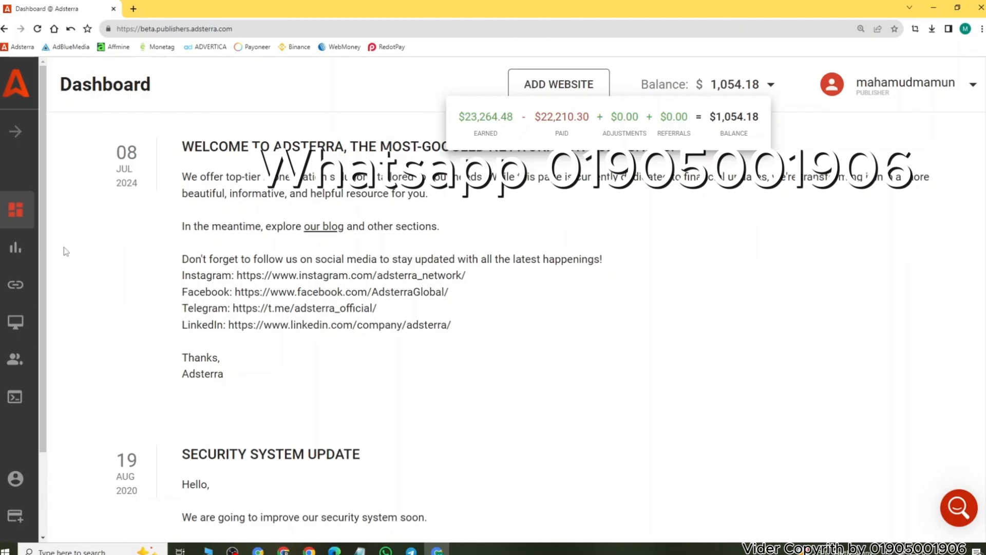
Step: Open the Adsterra statistics and examine the daily impressions, CPM and revenue together with the totals row
left_click(14, 246)
scroll(568, 352, "down", 3)
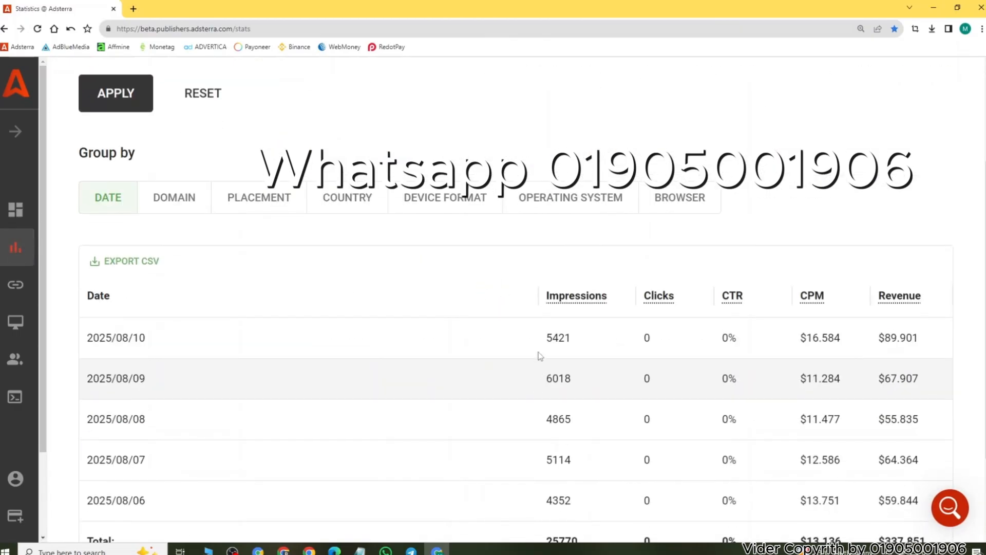
left_click_drag(541, 344, 871, 380)
left_click(679, 366)
scroll(535, 216, "down", 3)
left_click_drag(535, 216, 931, 425)
left_click(559, 474)
left_click_drag(536, 429, 591, 422)
left_click(581, 458)
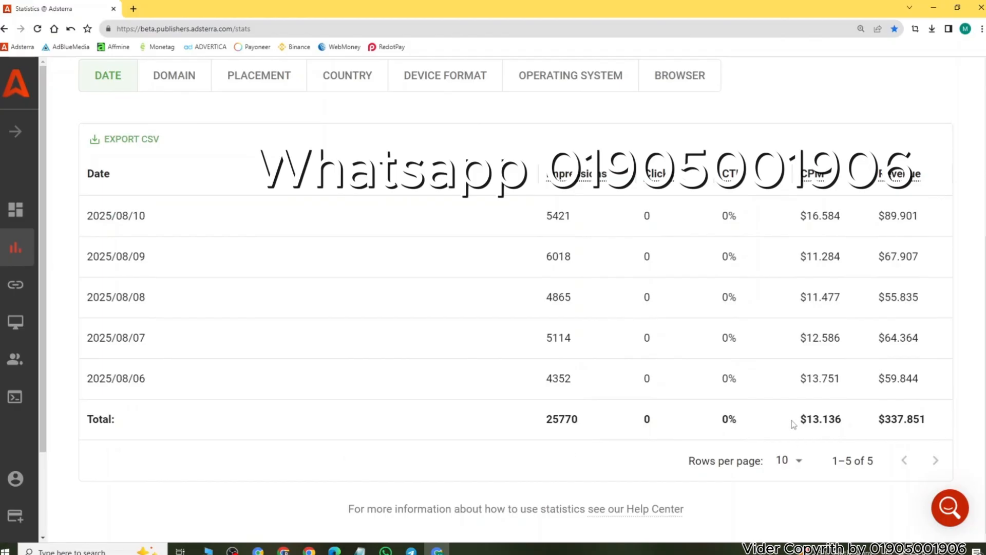
left_click_drag(792, 422, 922, 420)
left_click(583, 457)
Step: Review the whole statistics table grouped by date once more, then reload the statistics page
left_click_drag(552, 215, 923, 419)
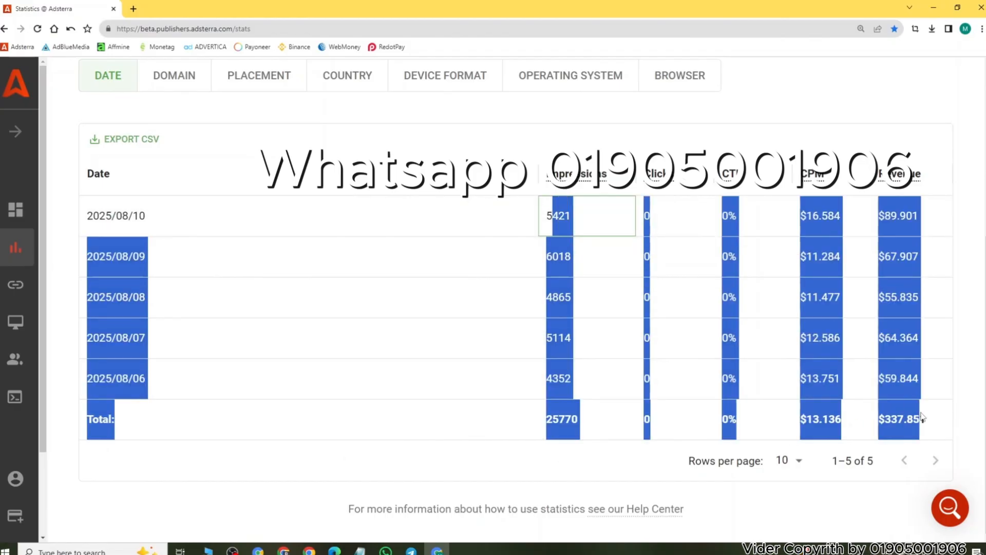
scroll(652, 326, "up", 3)
left_click(409, 308)
scroll(531, 249, "down", 3)
left_click_drag(544, 214, 954, 425)
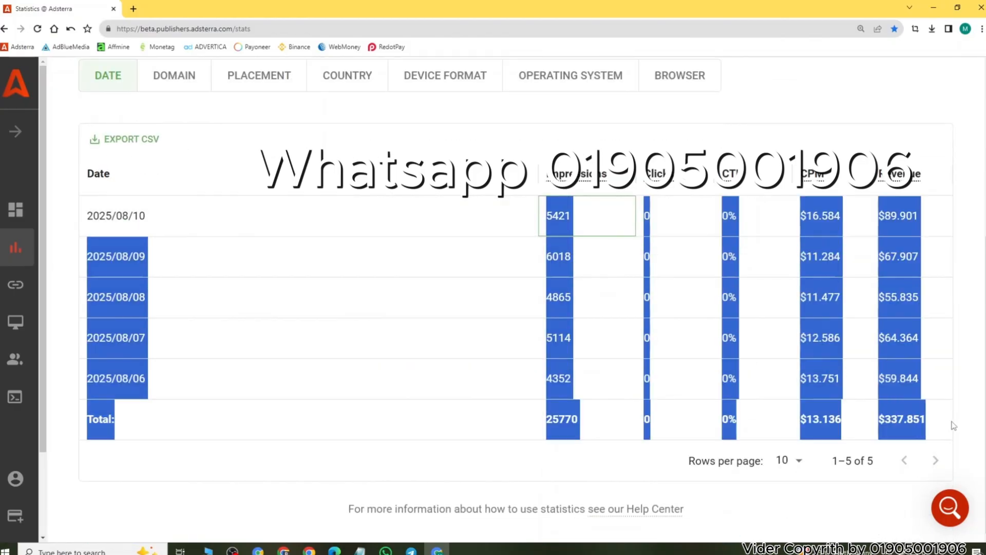
left_click(525, 451)
scroll(524, 452, "up", 5)
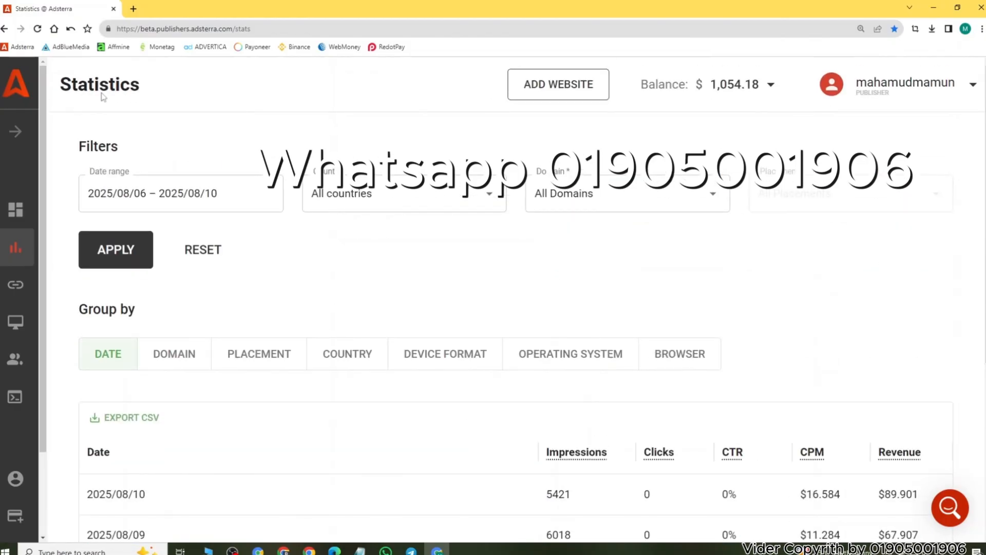
left_click(39, 28)
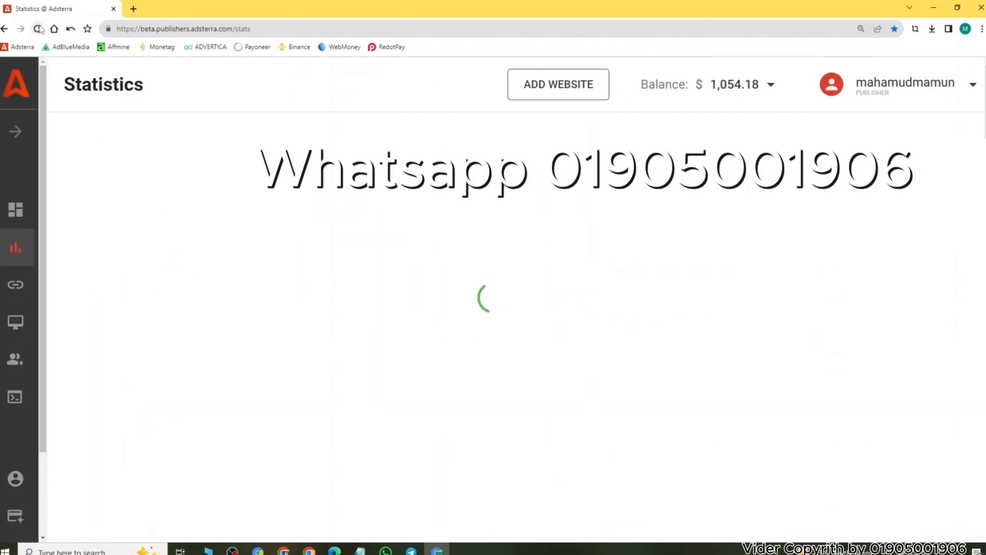